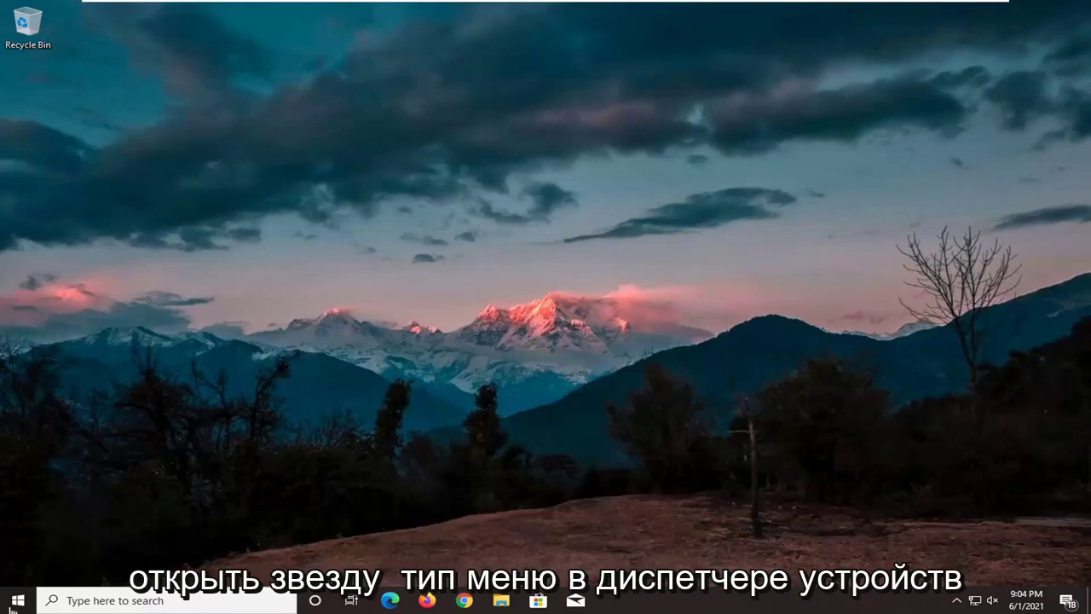
# Find Device Manager through the Windows search, open it and move its window toward the middle of the desktop.
pyautogui.click(14, 601)
pyautogui.write('devi')
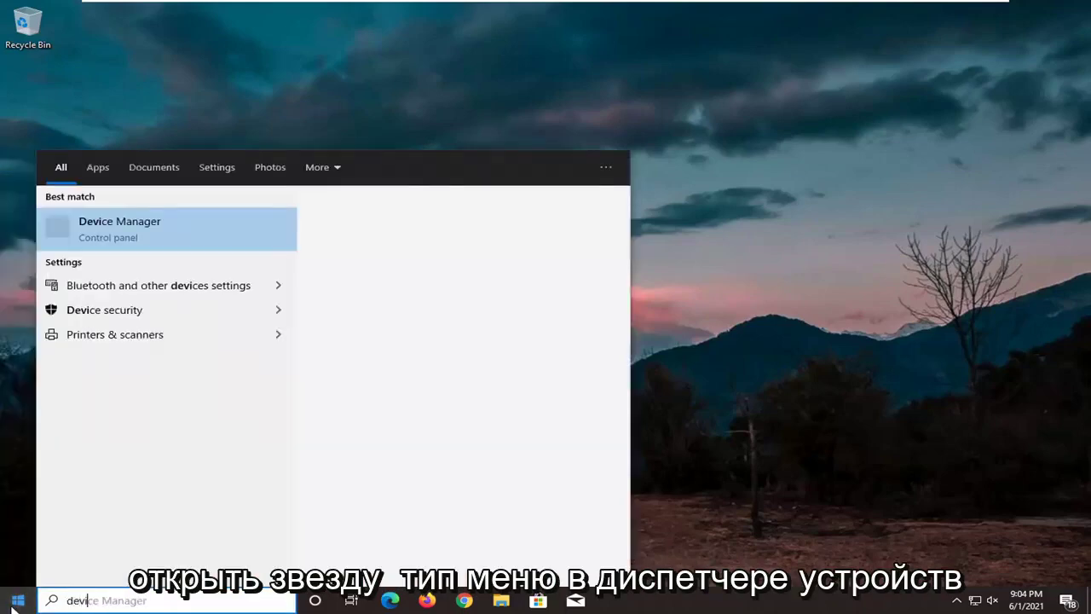
pyautogui.write('ce manager')
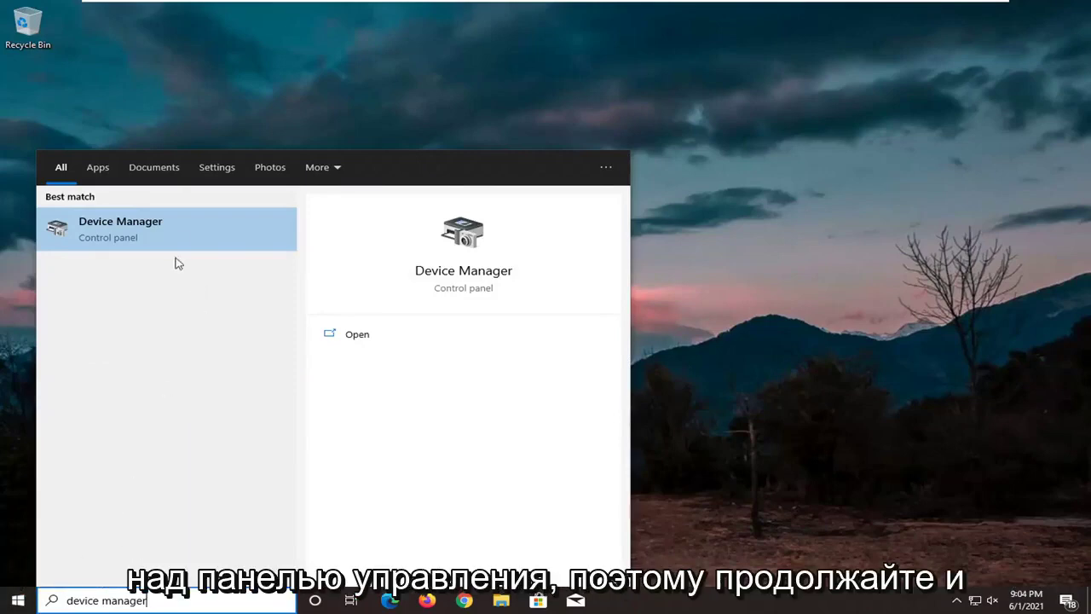
pyautogui.click(156, 232)
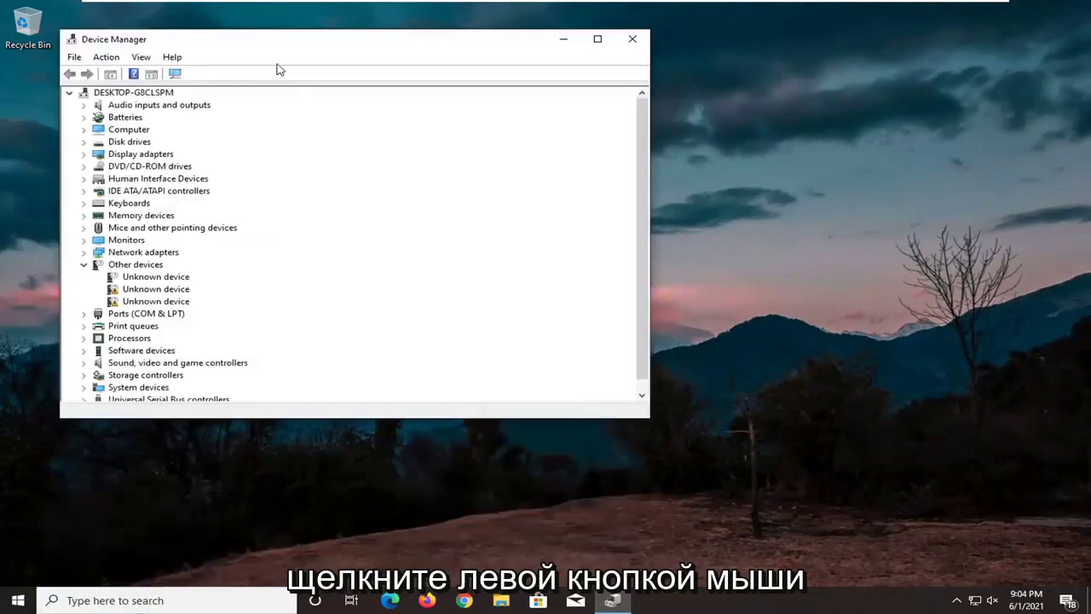
pyautogui.moveTo(286, 43); pyautogui.dragTo(437, 82)
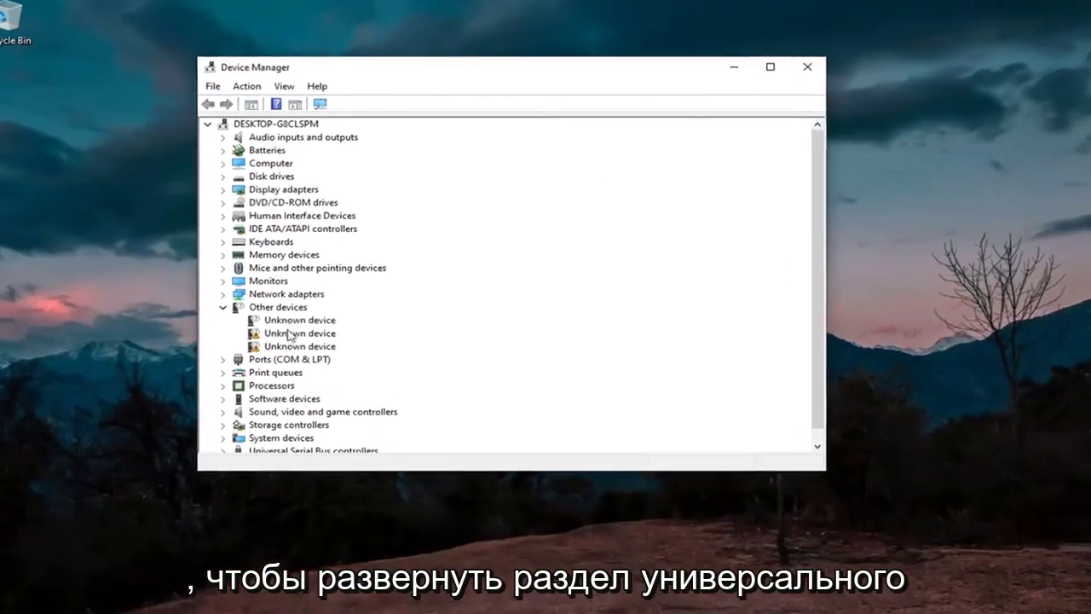
# Expand the Universal Serial Bus controllers category in the device tree.
pyautogui.scroll(-1, 288, 334)
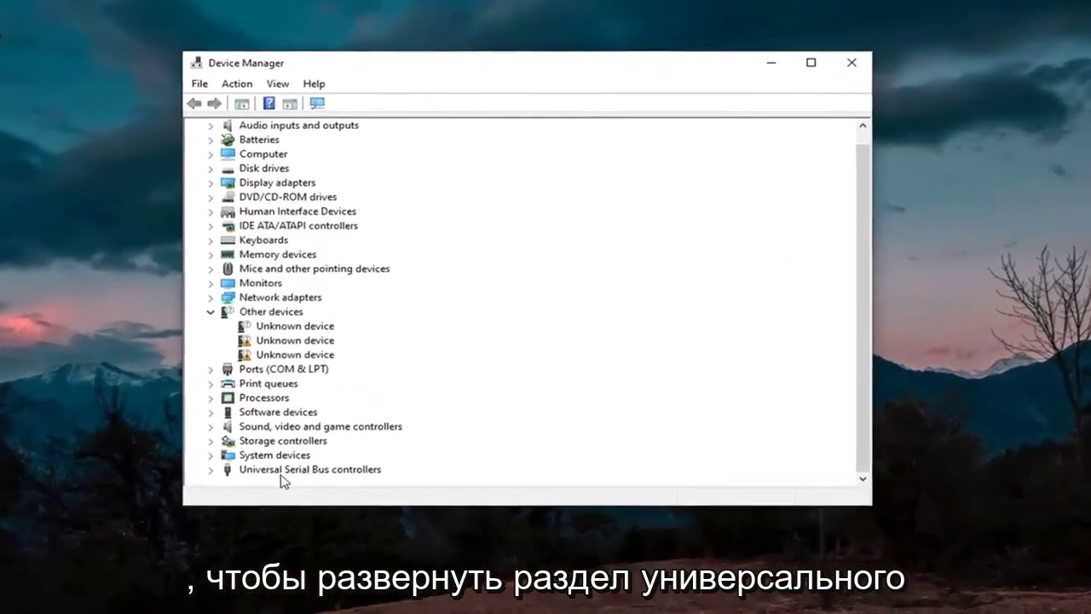
pyautogui.click(277, 442)
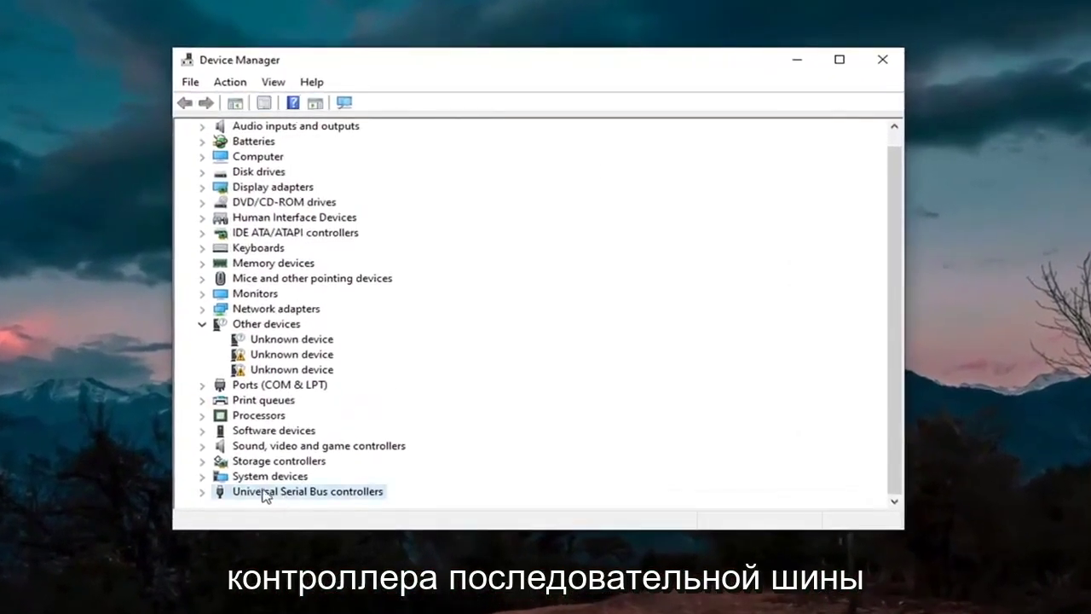
pyautogui.doubleClick(316, 493)
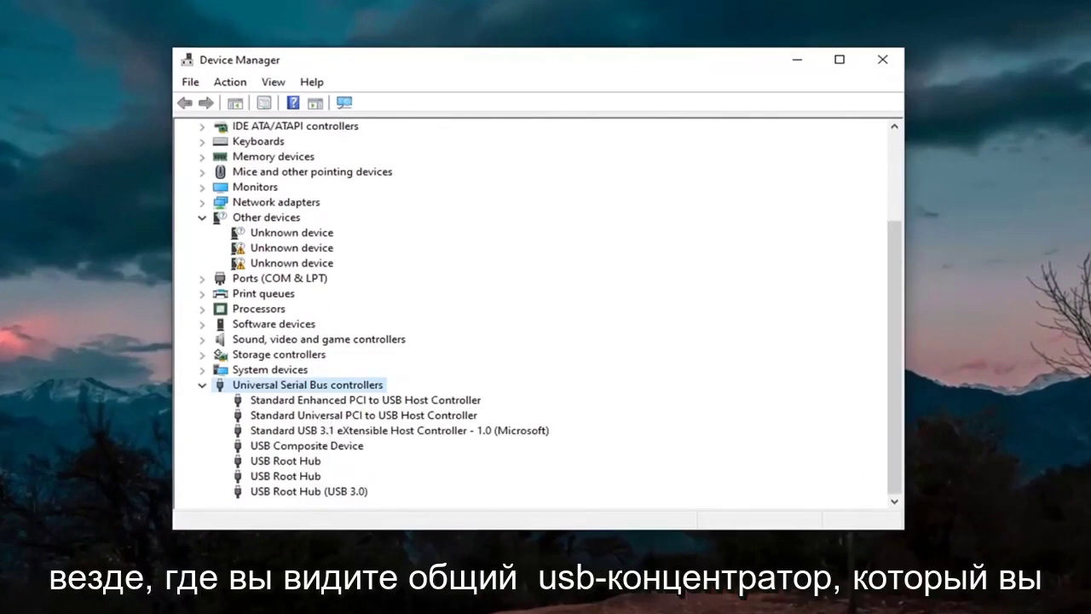
# Update the Standard USB 3.1 eXtensible Host Controller with the USB xHCI Compliant Host Controller driver from the list of drivers on the computer.
pyautogui.click(307, 445)
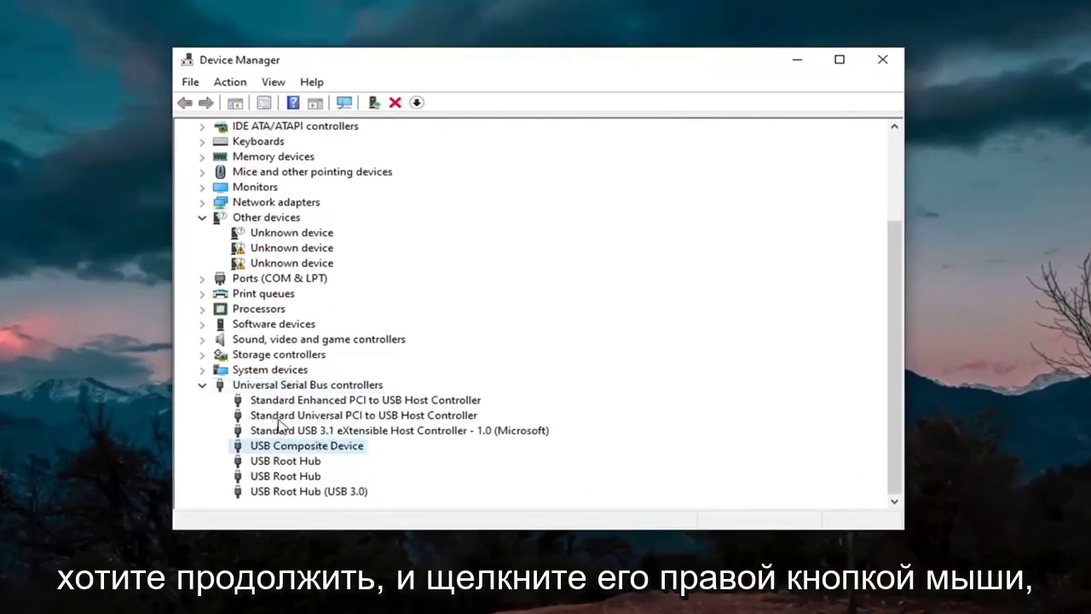
pyautogui.click(328, 430)
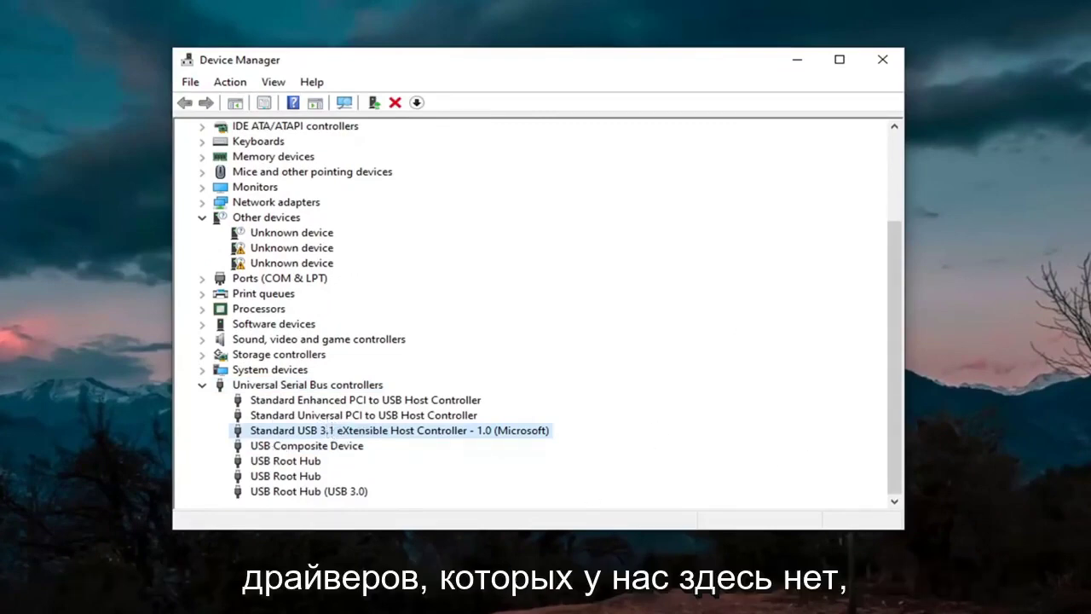
pyautogui.rightClick(290, 432)
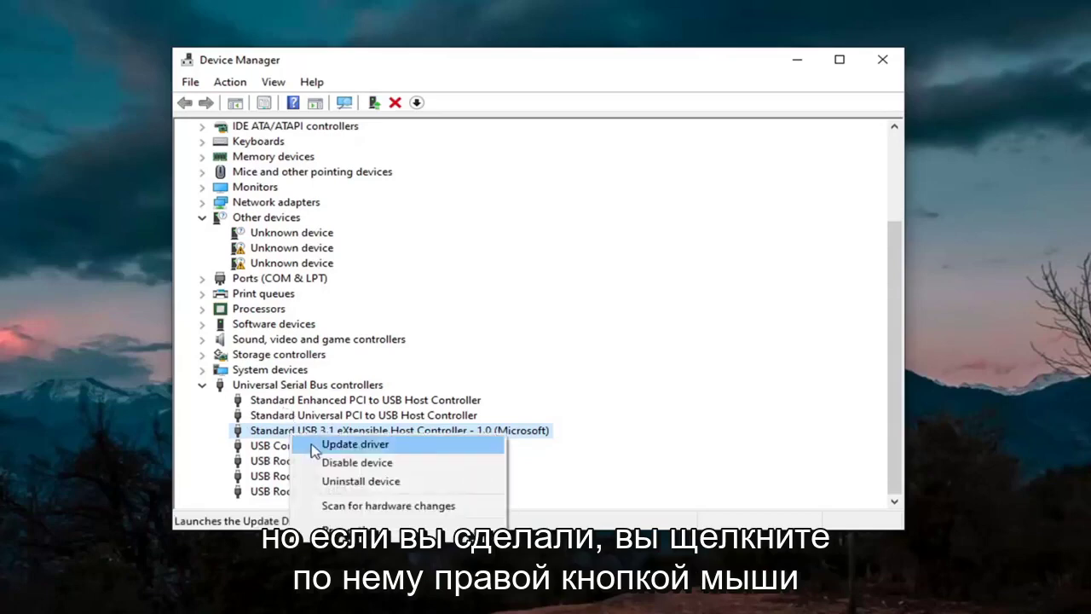
pyautogui.click(336, 446)
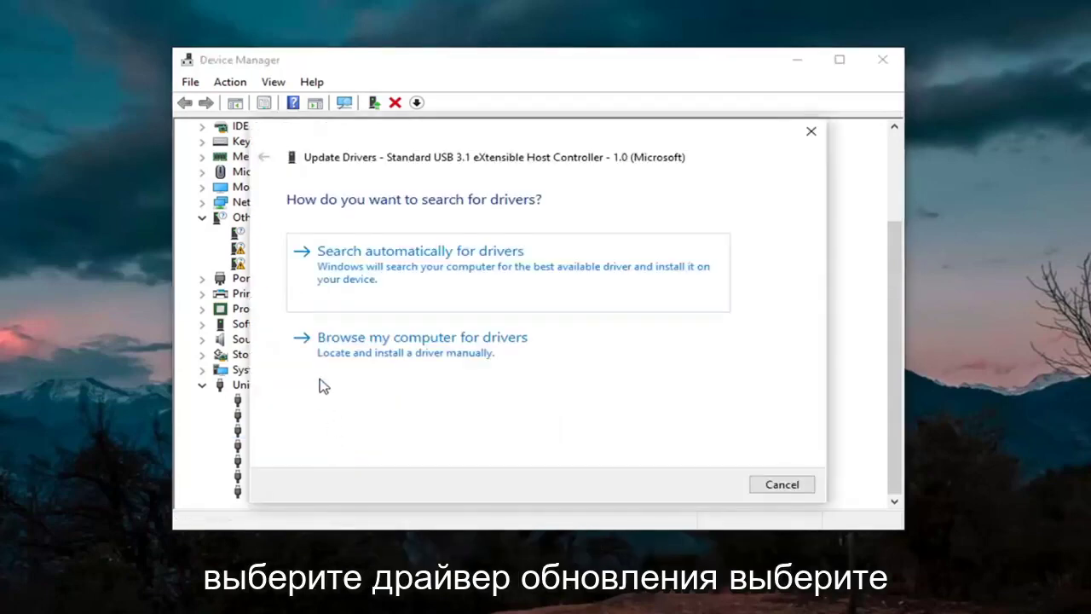
pyautogui.click(434, 355)
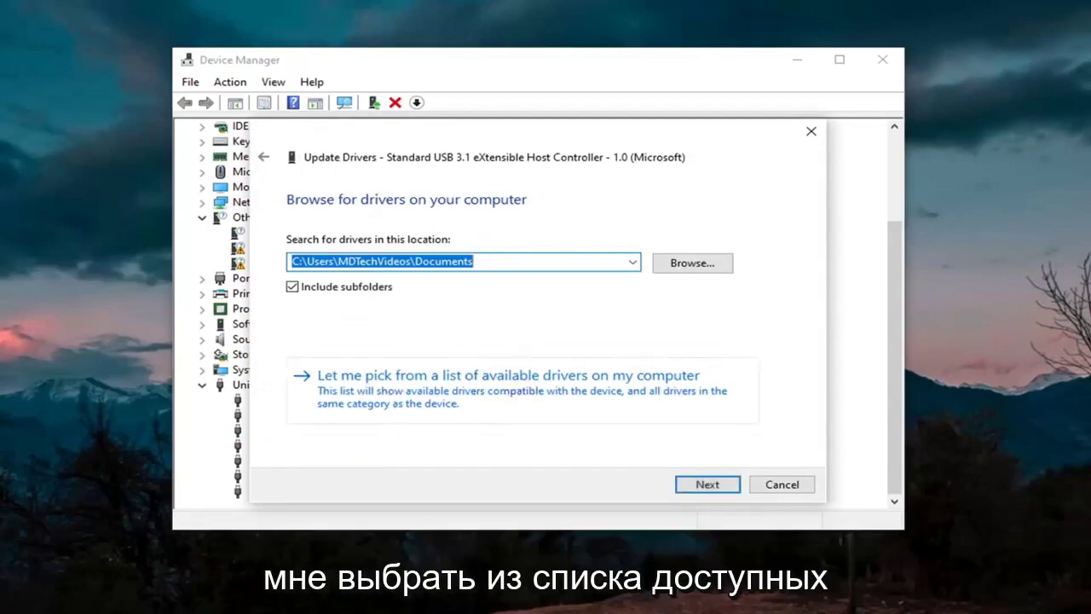
pyautogui.click(504, 393)
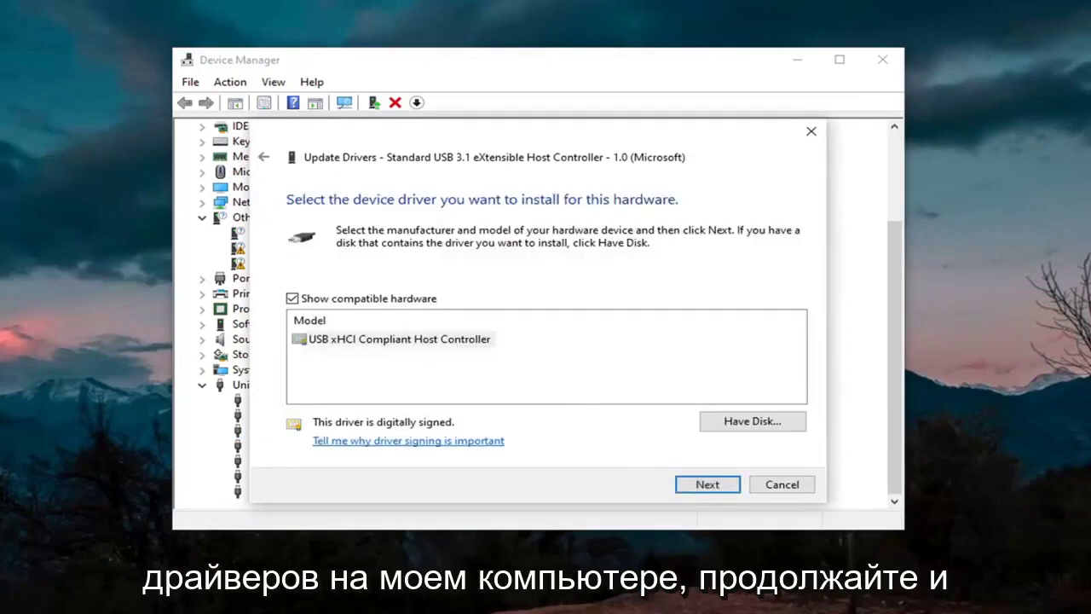
pyautogui.click(706, 483)
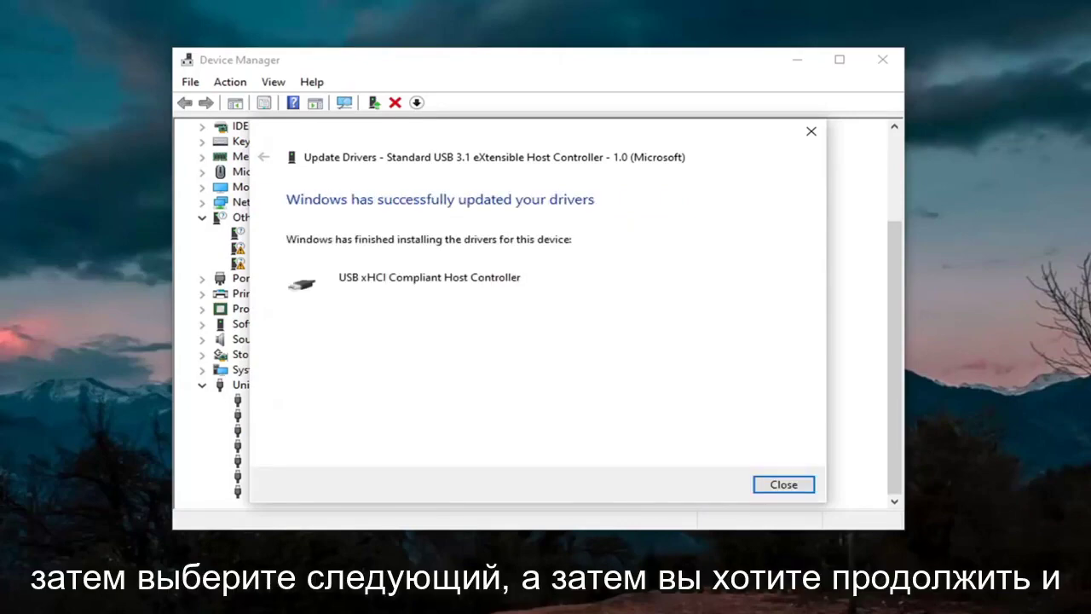
pyautogui.click(774, 486)
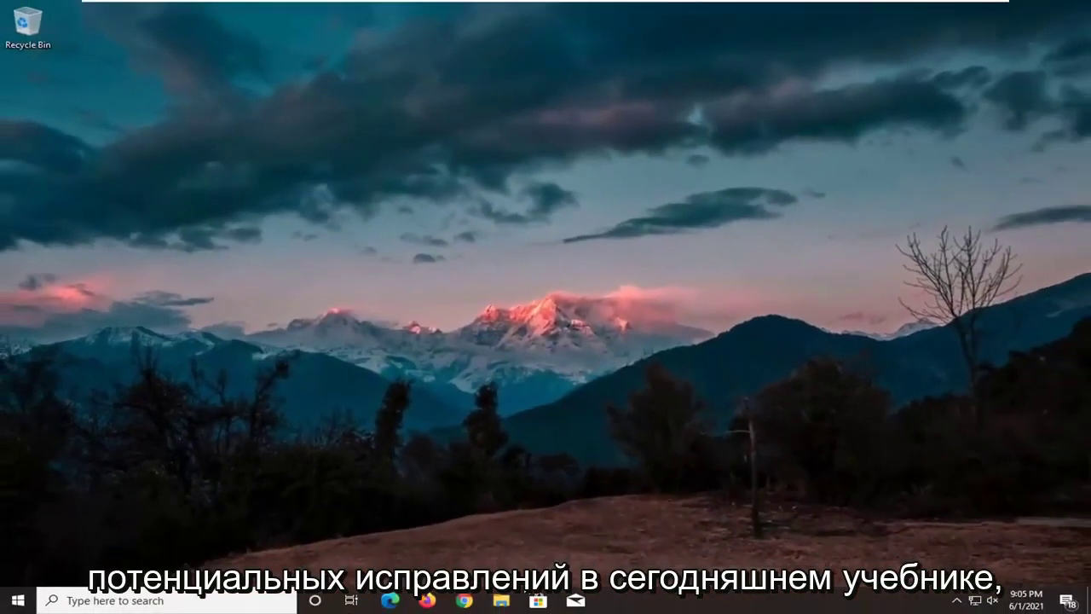
# Open File Explorer and display the drives under This PC.
pyautogui.click(502, 600)
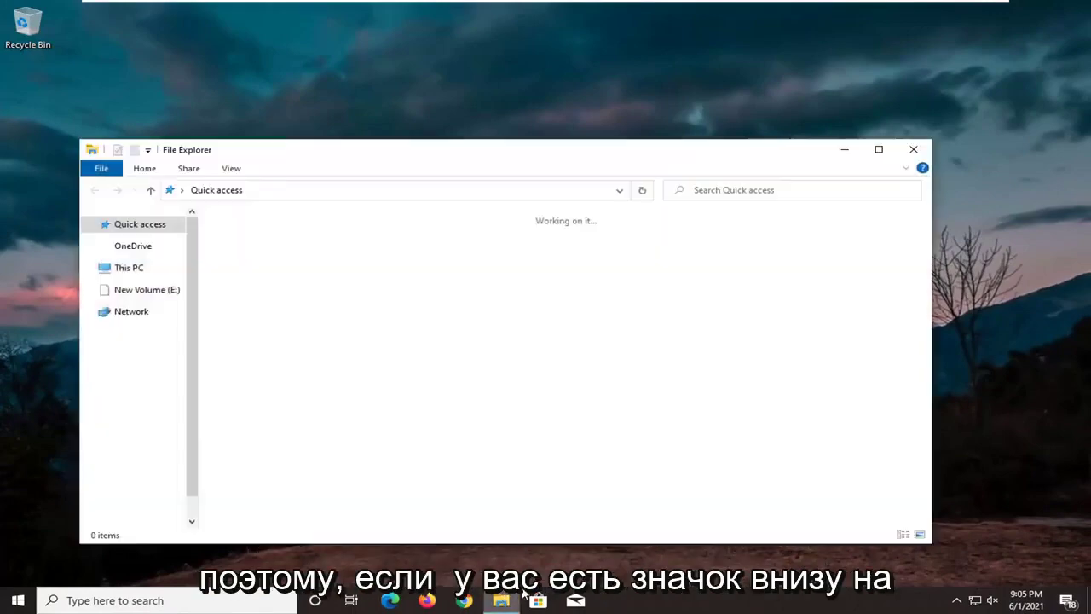
pyautogui.moveTo(480, 168); pyautogui.dragTo(480, 120)
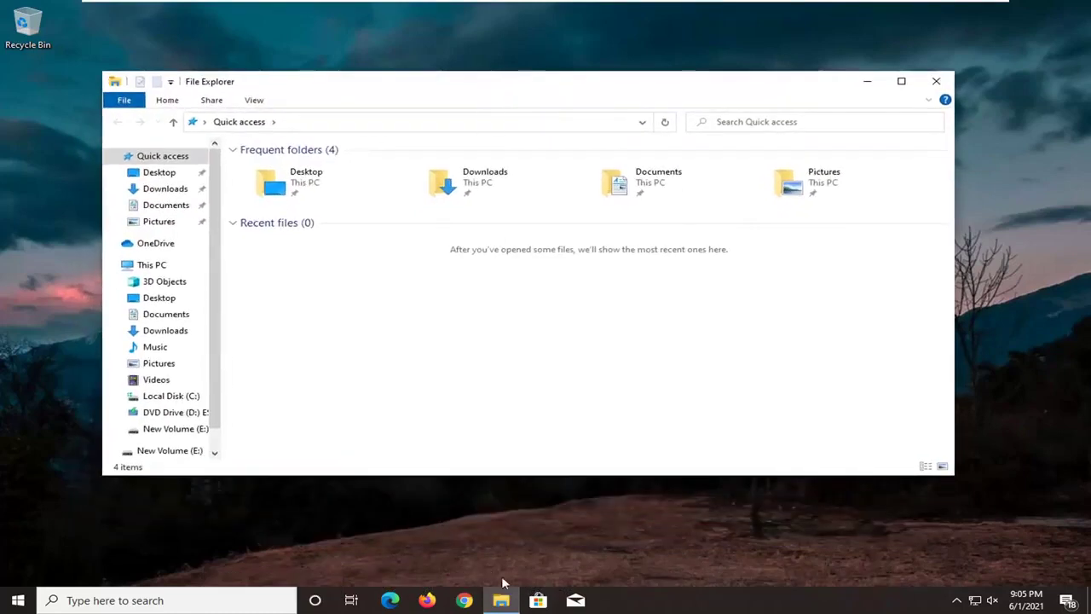
pyautogui.click(152, 265)
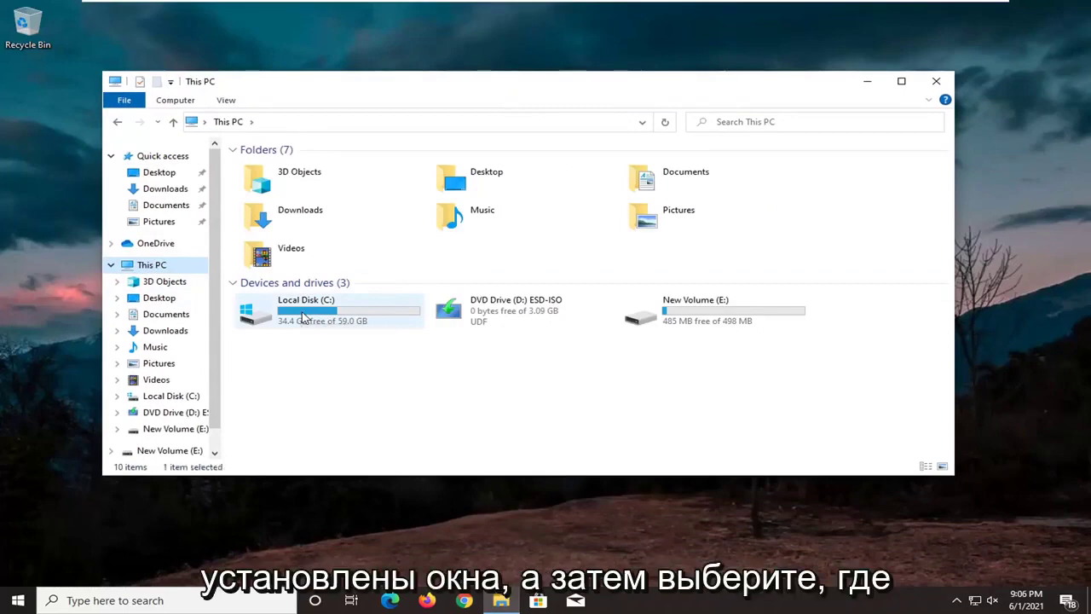
# Open the properties of Local Disk (C:) and show its error checking and optimization tools.
pyautogui.rightClick(304, 317)
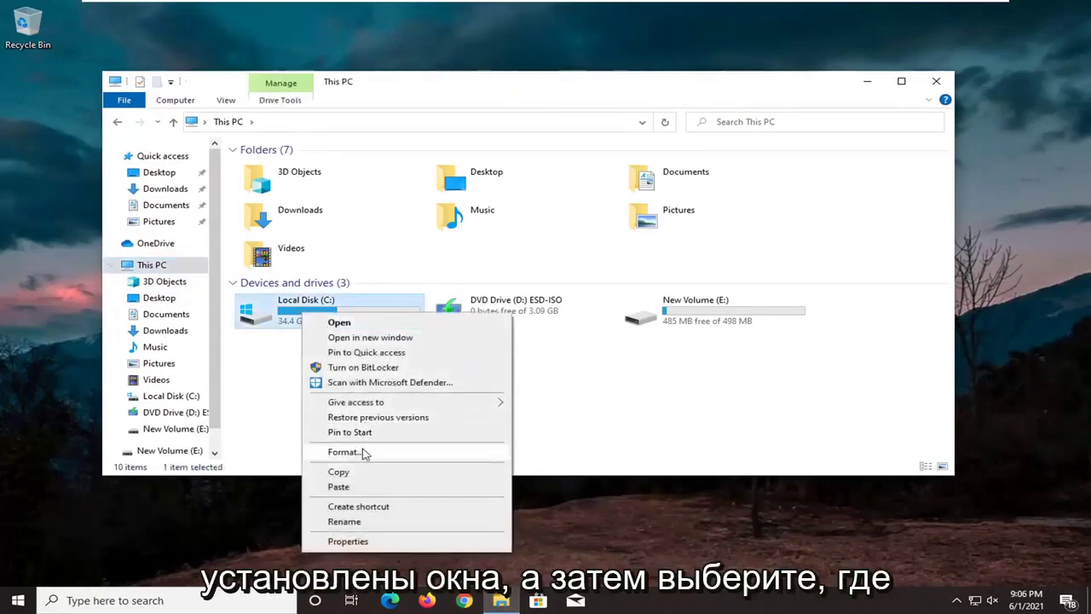
pyautogui.click(362, 543)
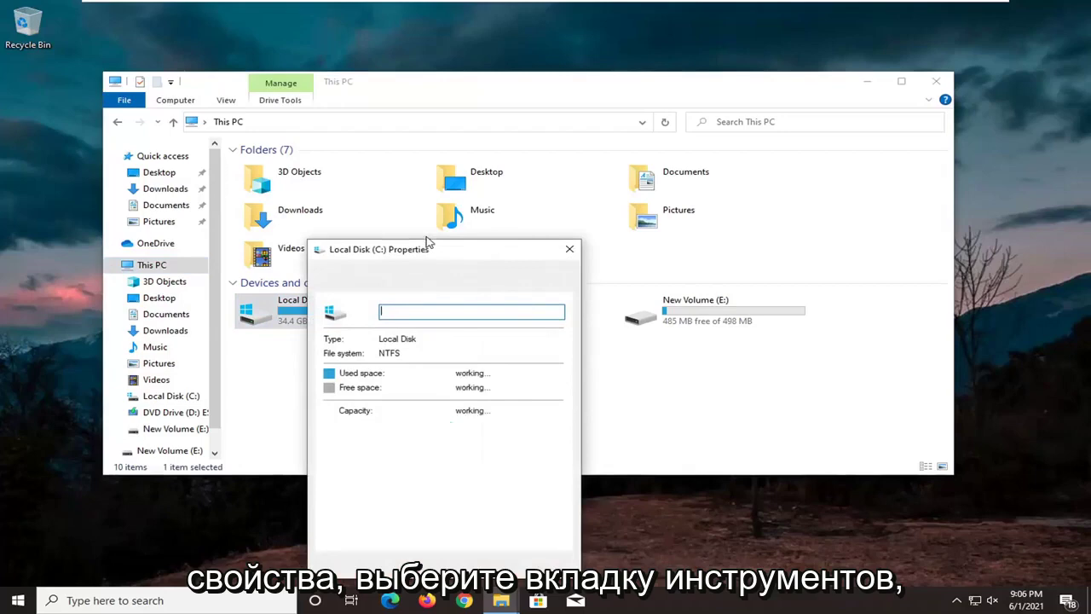
pyautogui.moveTo(435, 251); pyautogui.dragTo(490, 119)
pyautogui.click(469, 152)
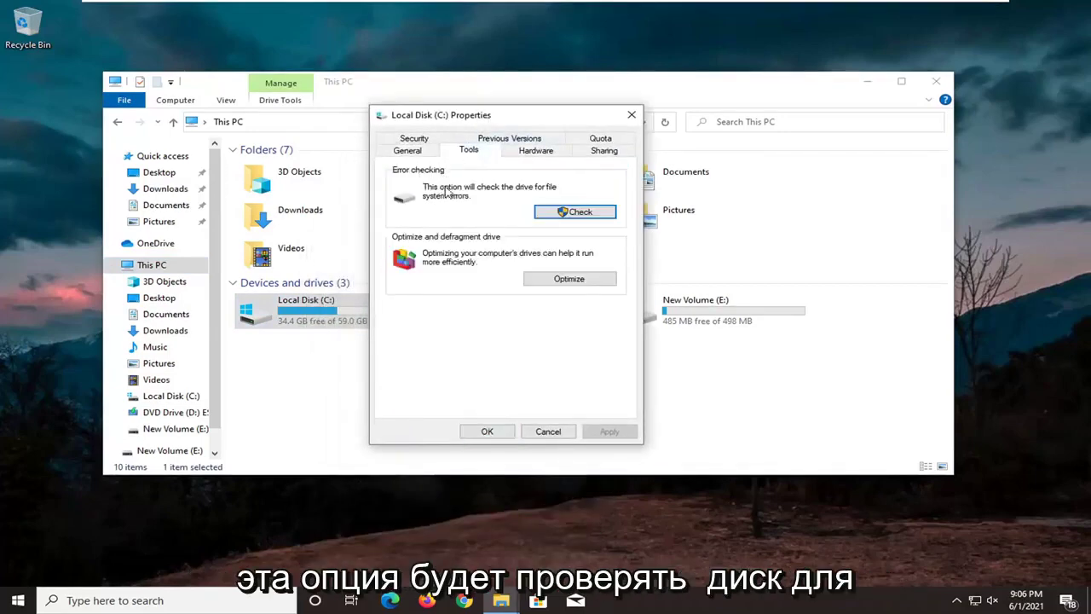
# Scan Local Disk (C:) for file system errors, and close the scan report and the drive properties.
pyautogui.click(536, 212)
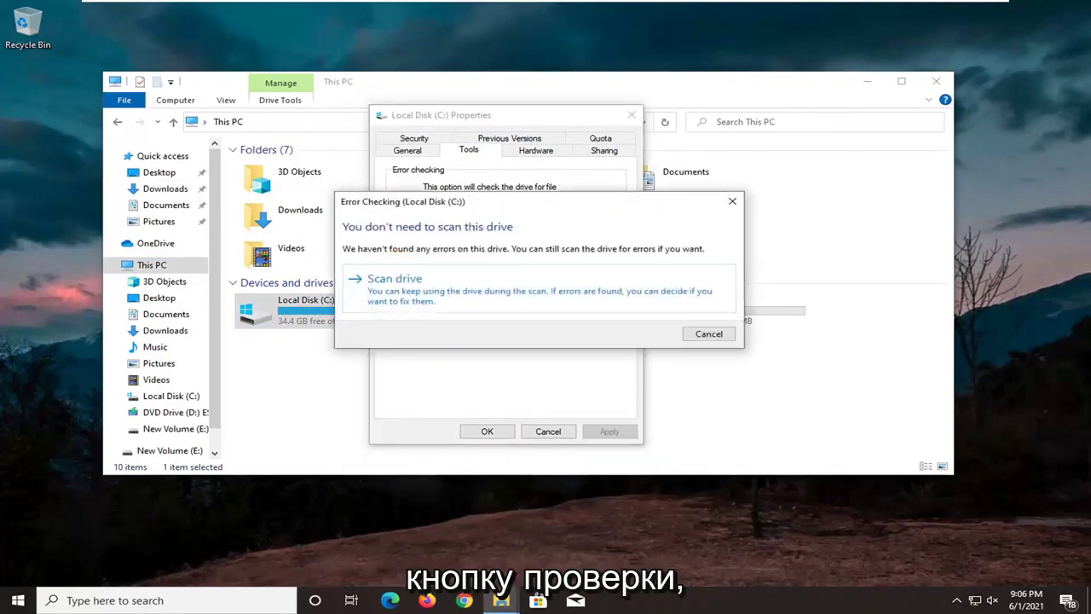
pyautogui.click(443, 293)
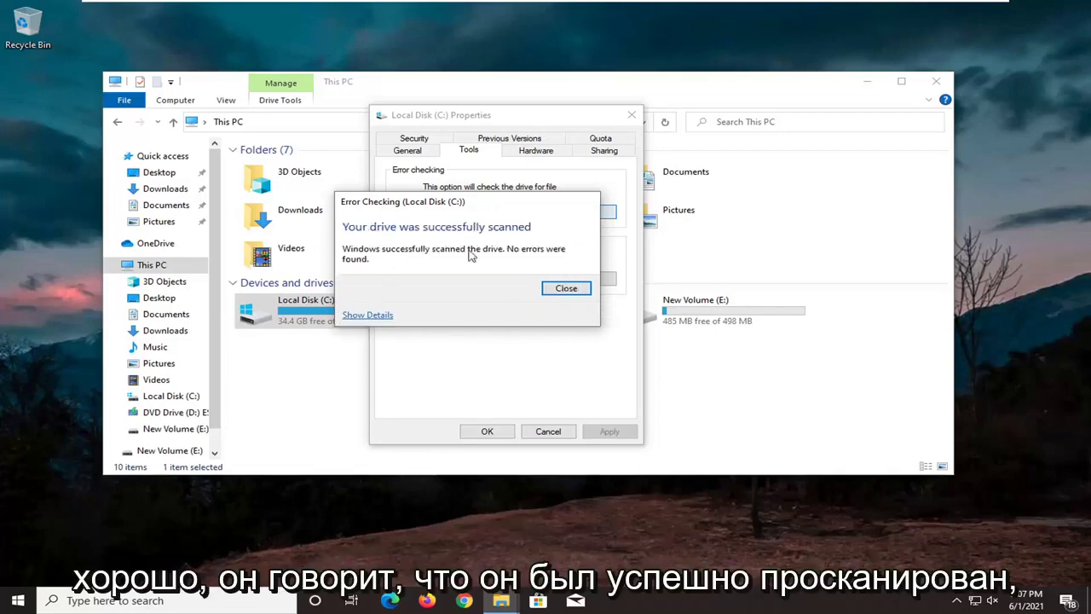
pyautogui.click(564, 289)
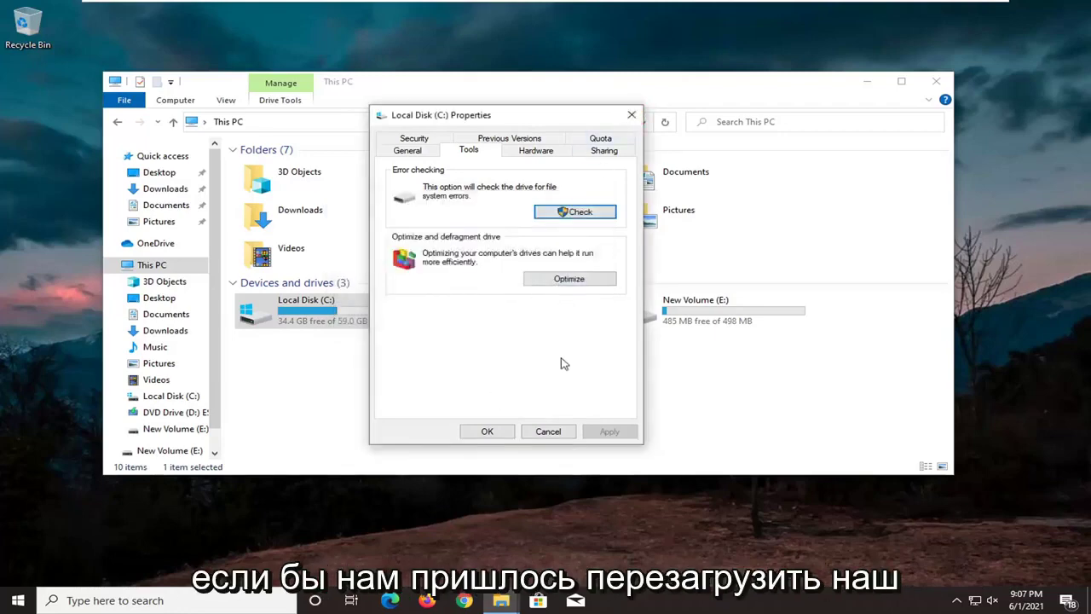
pyautogui.click(487, 431)
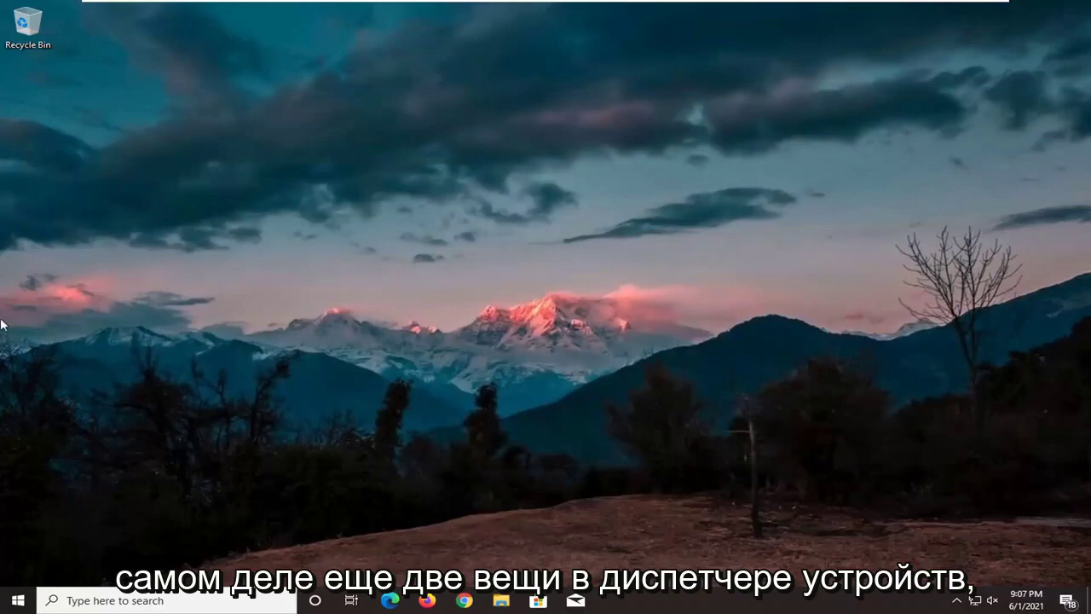
# Search Windows for Device Manager again, open it and shift its window away from the desktop edge.
pyautogui.click(17, 600)
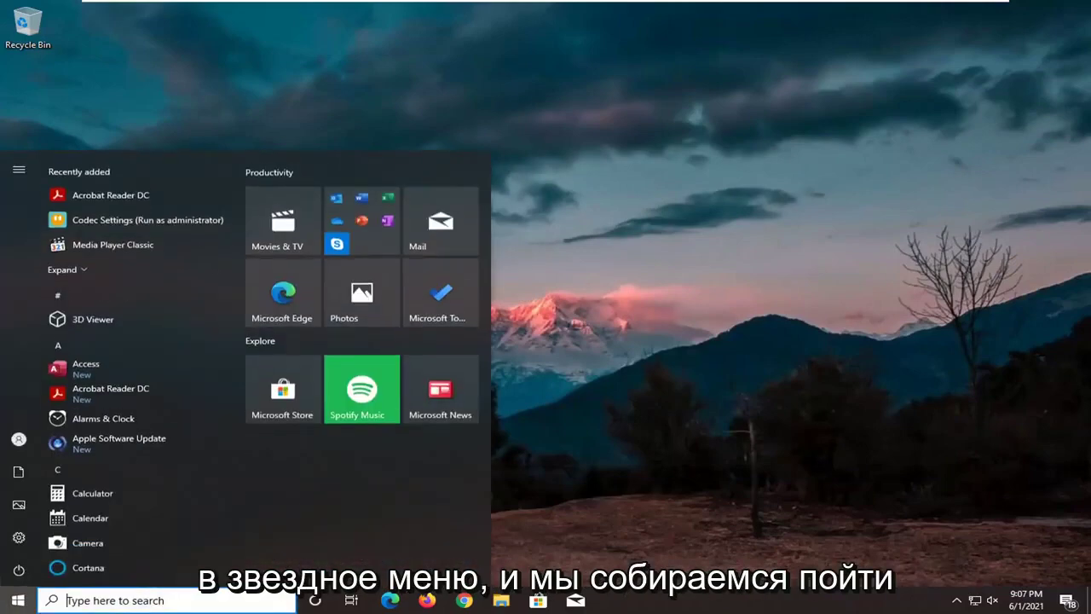
pyautogui.write('device ')
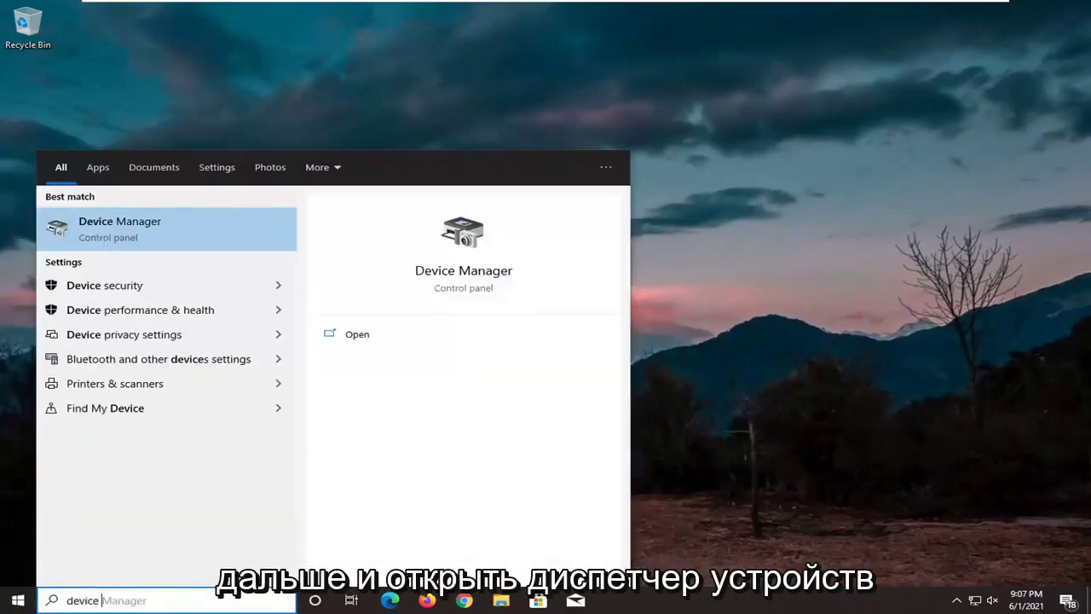
pyautogui.write('manager')
pyautogui.press('Return')
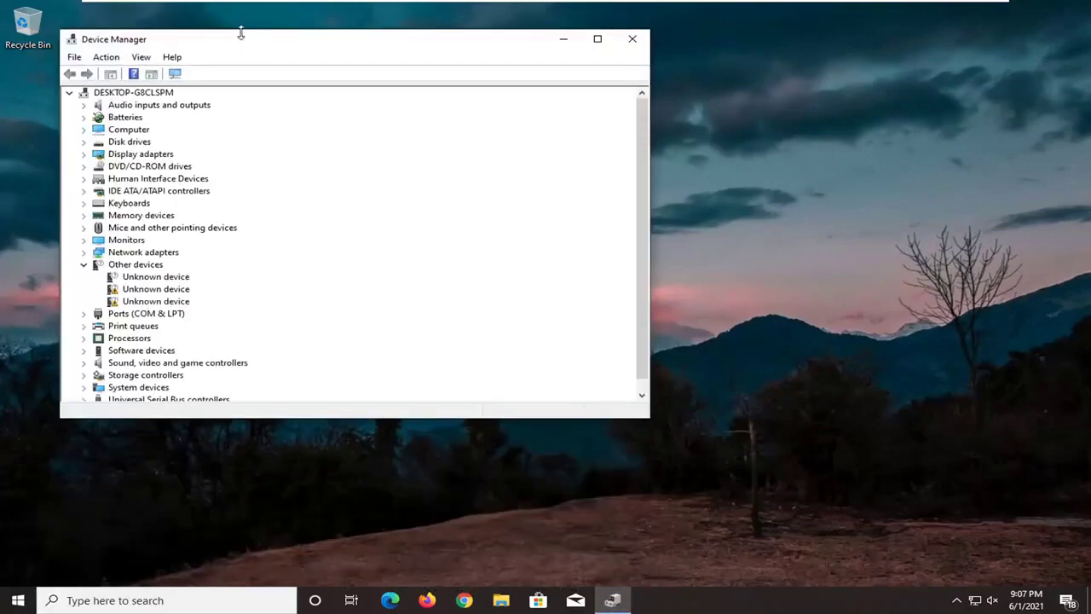
pyautogui.moveTo(241, 32); pyautogui.dragTo(354, 34)
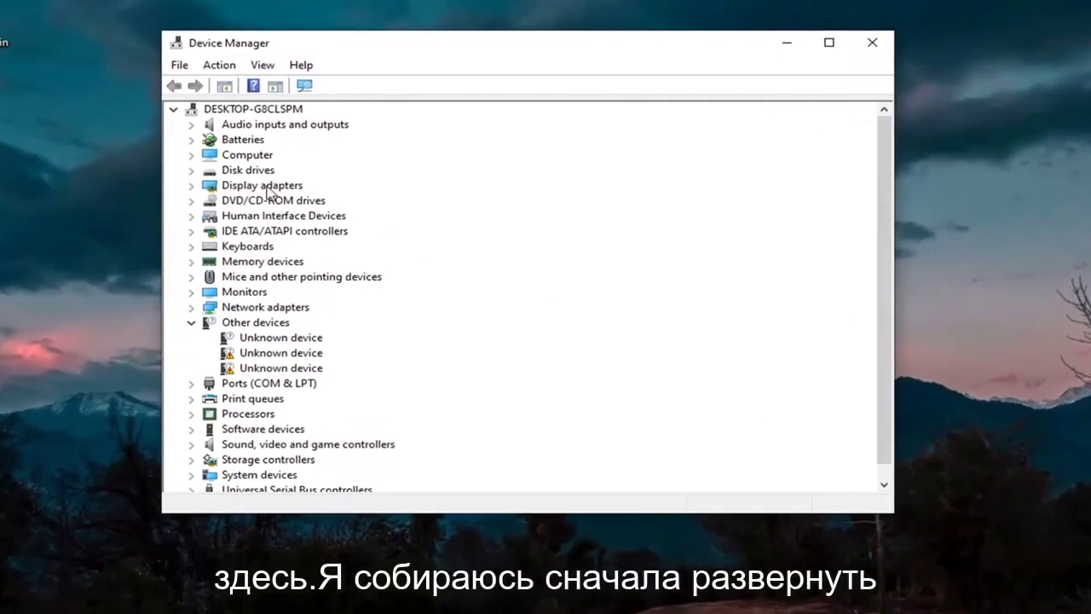
# Open the properties of the VMware SVGA 3D display adapter and show its driver information.
pyautogui.doubleClick(264, 188)
pyautogui.rightClick(253, 201)
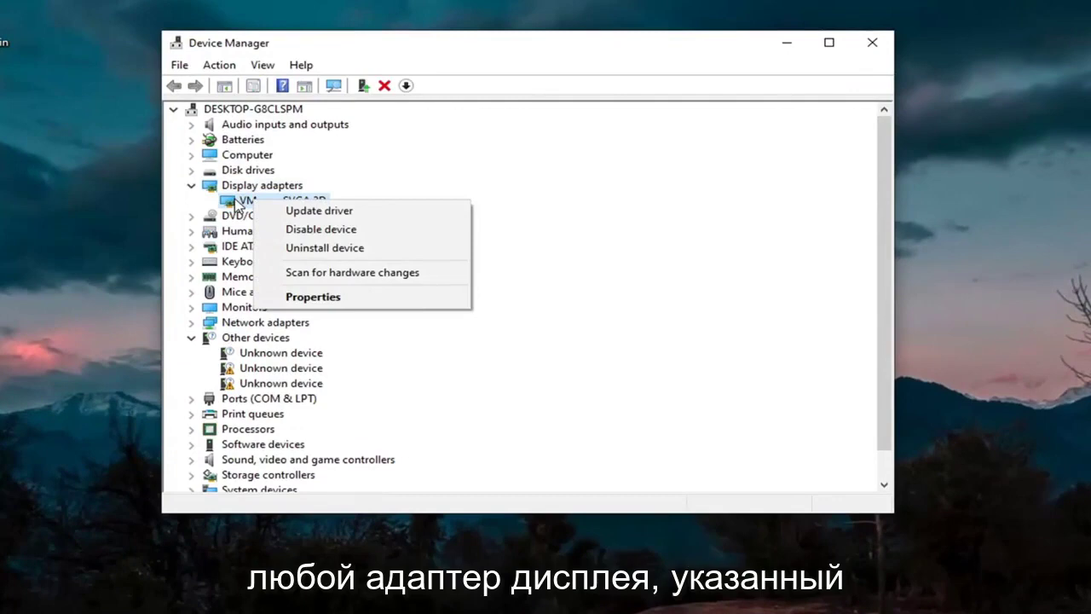
pyautogui.click(316, 296)
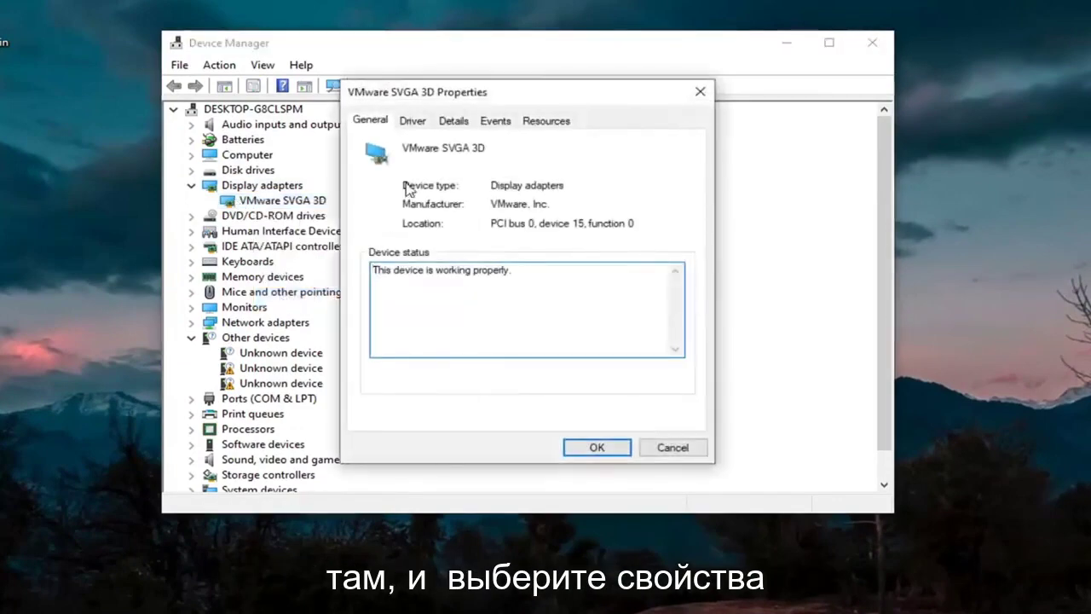
pyautogui.click(413, 121)
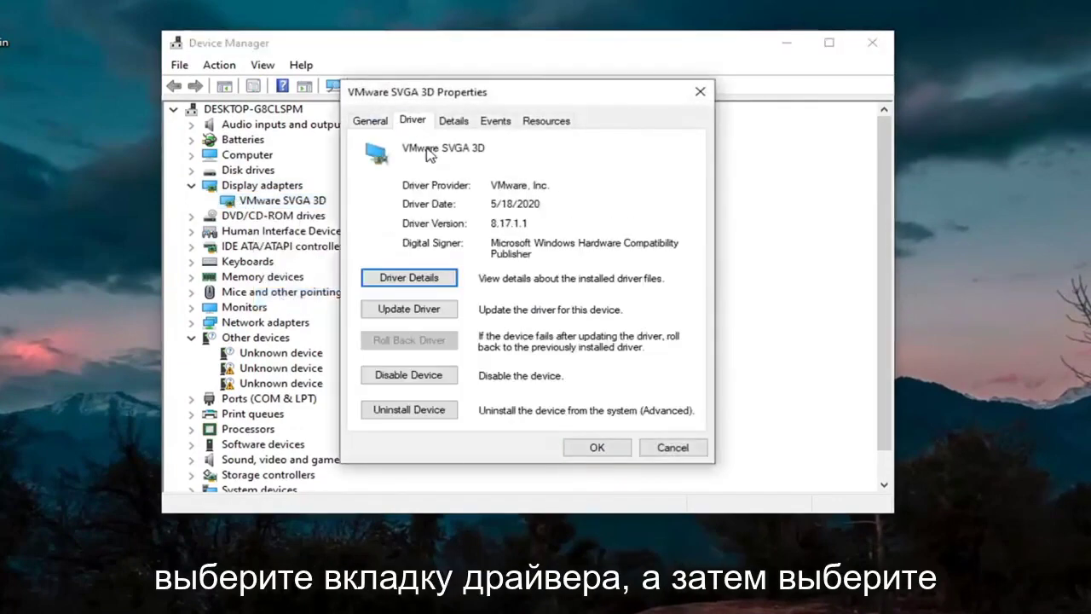
# Update the display adapter driver by choosing VMware SVGA 3D from the available drivers on the computer, and close the adapter's properties.
pyautogui.click(405, 312)
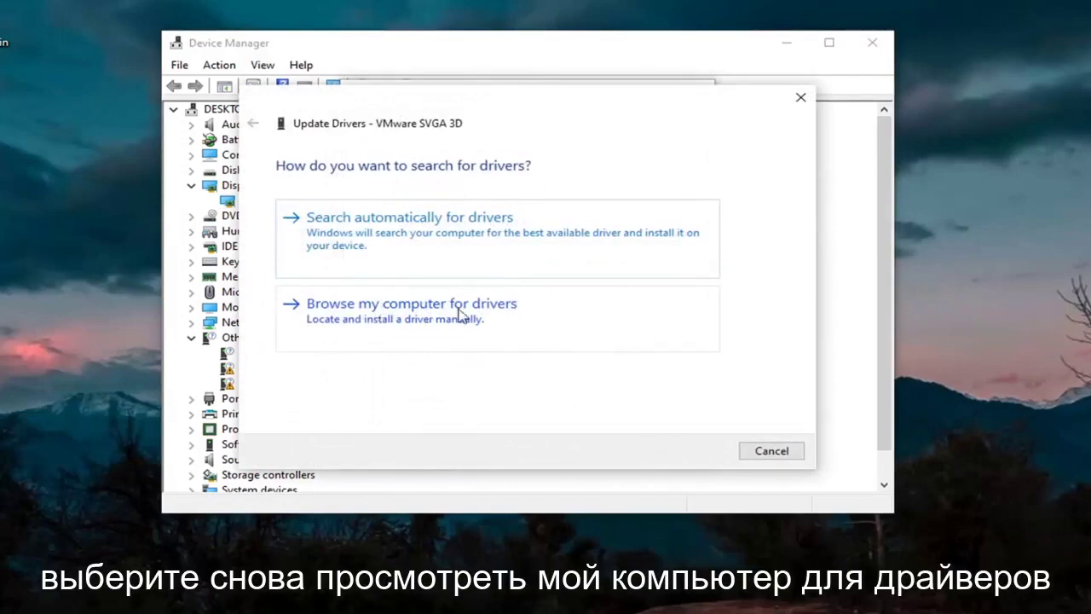
pyautogui.click(460, 316)
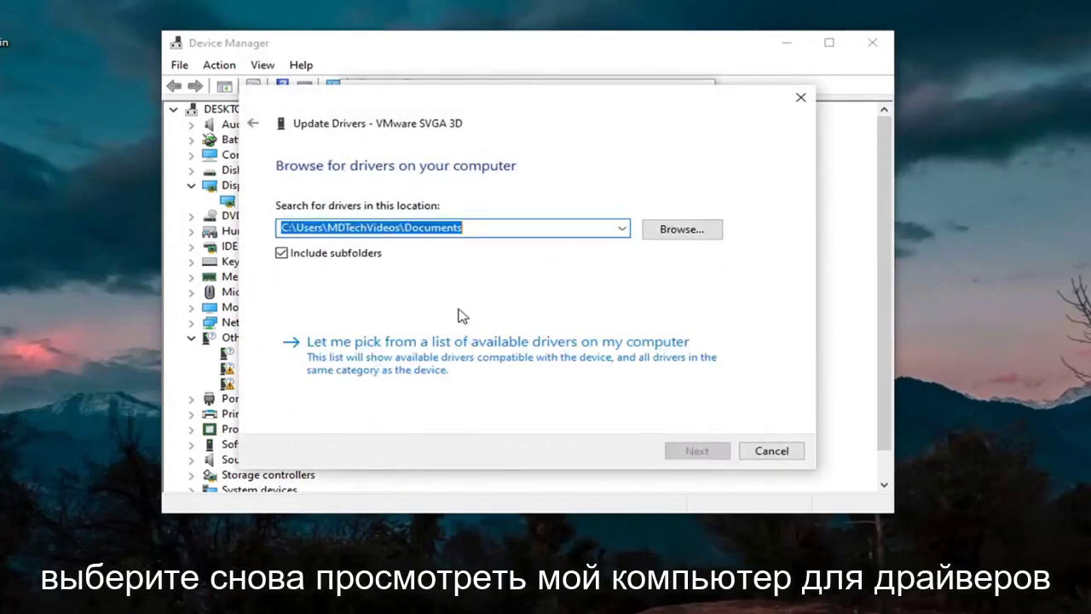
pyautogui.click(433, 373)
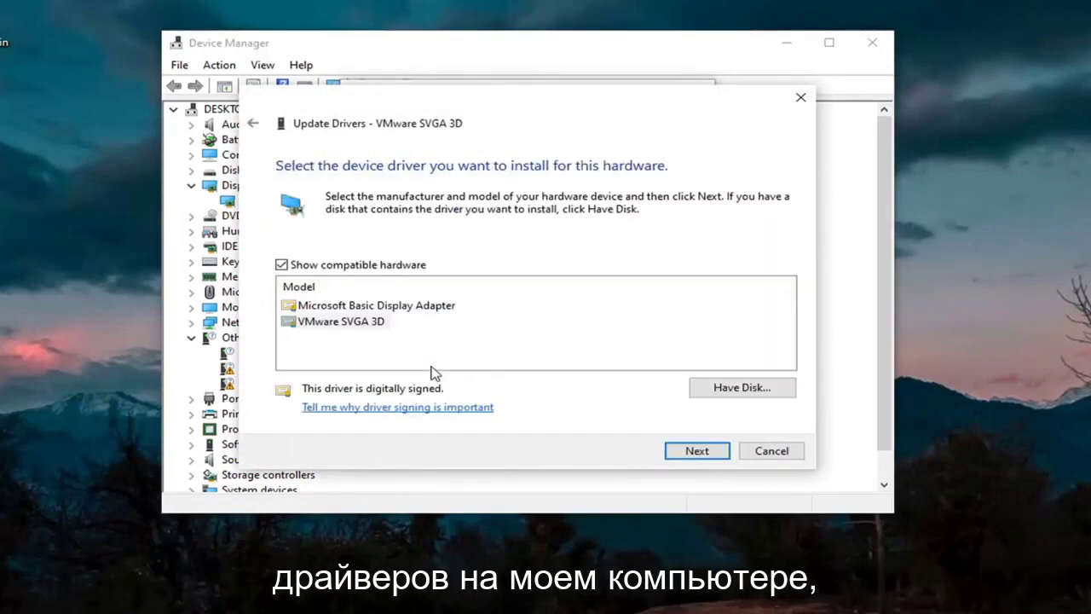
pyautogui.click(339, 324)
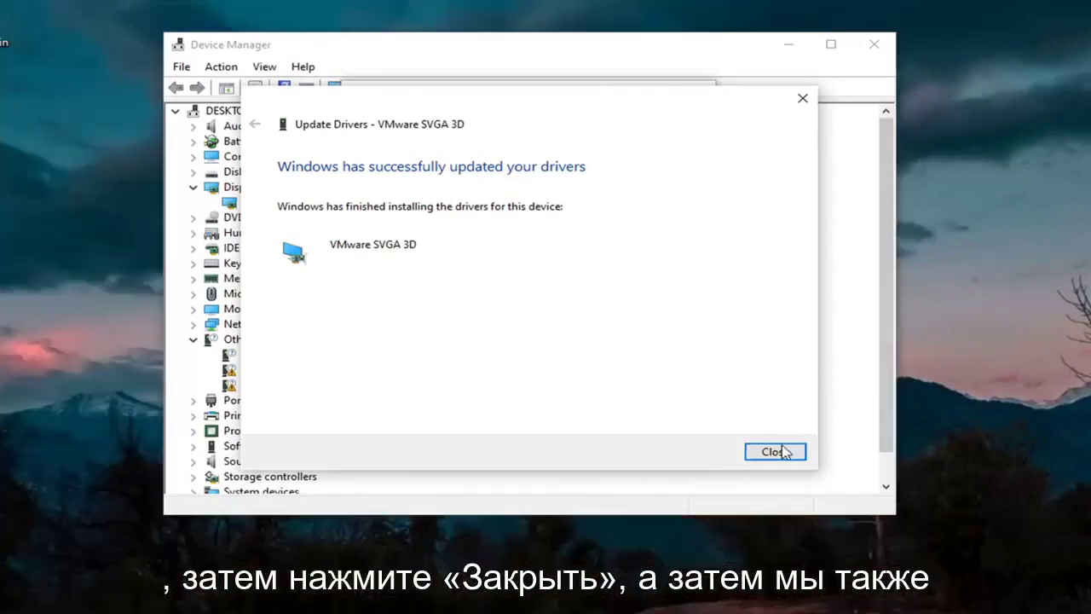
pyautogui.click(778, 453)
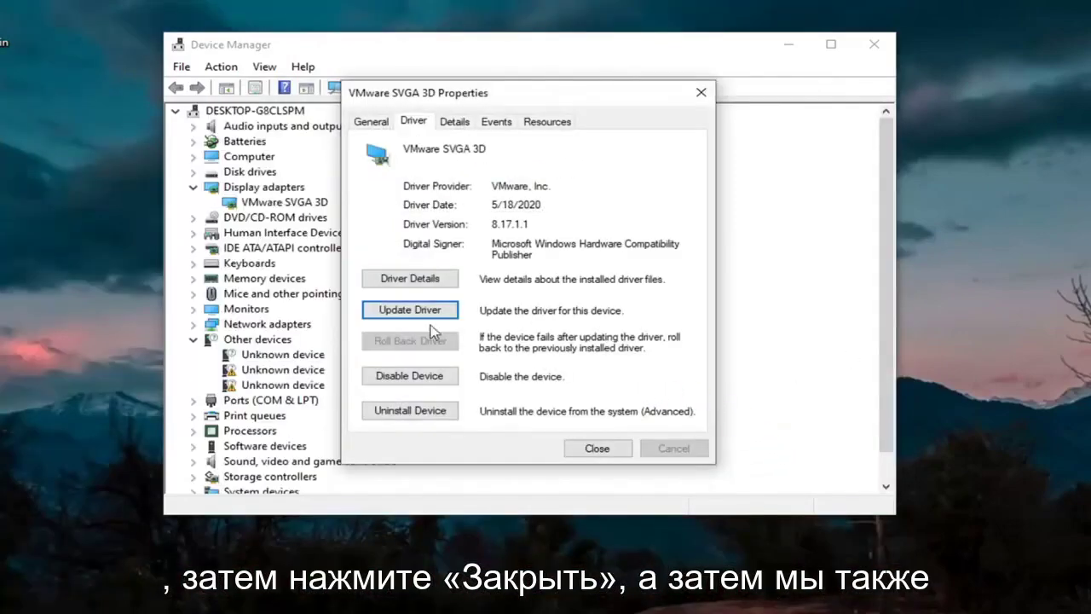
pyautogui.click(596, 447)
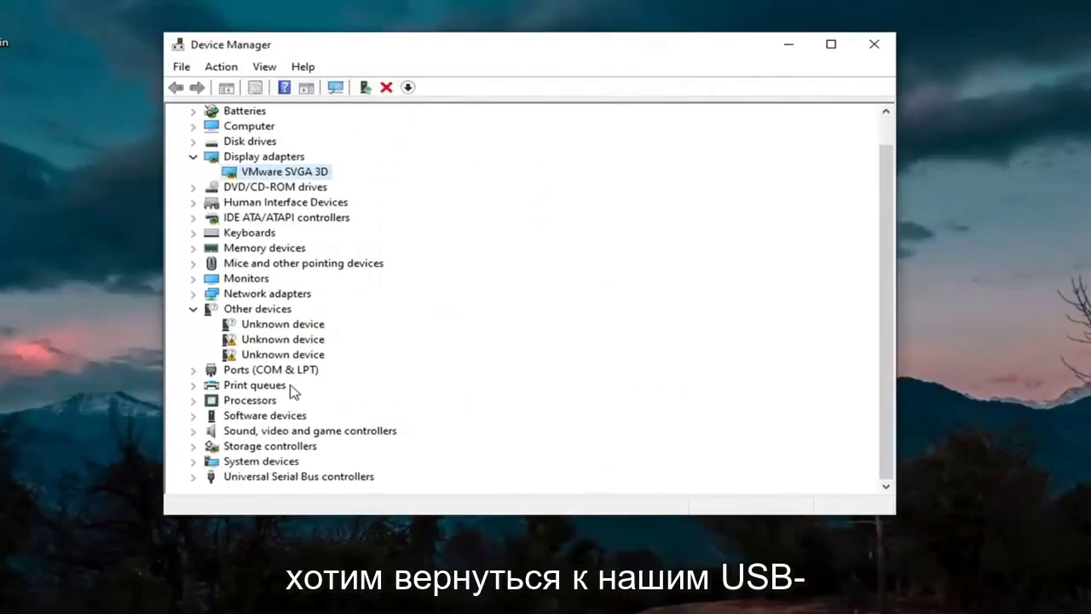
# Inspect the properties of the Standard Enhanced and Standard Universal PCI to USB Host Controllers for power management settings.
pyautogui.click(194, 477)
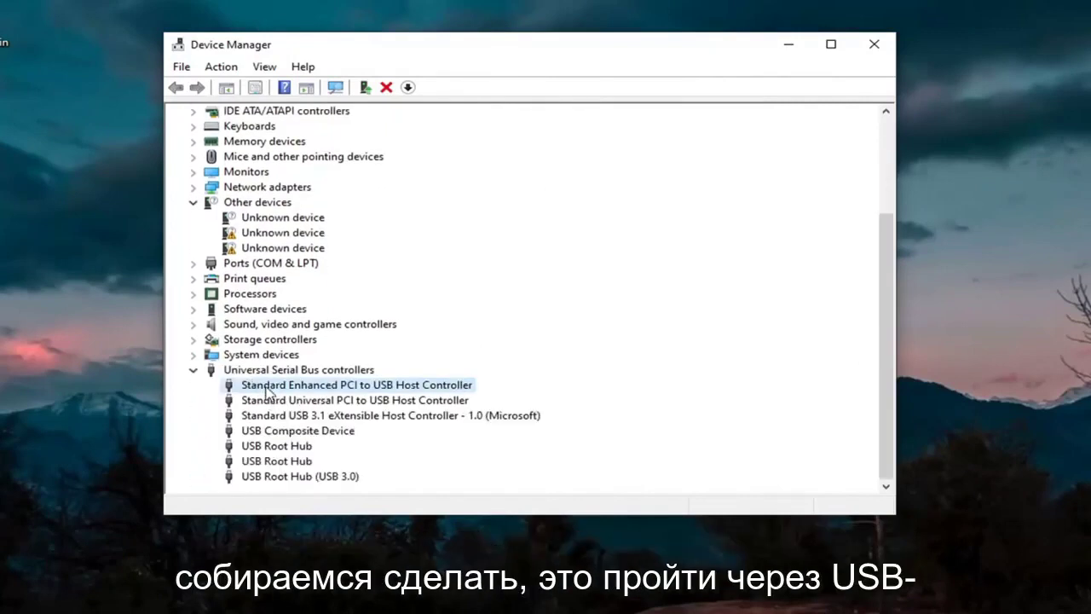
pyautogui.doubleClick(273, 386)
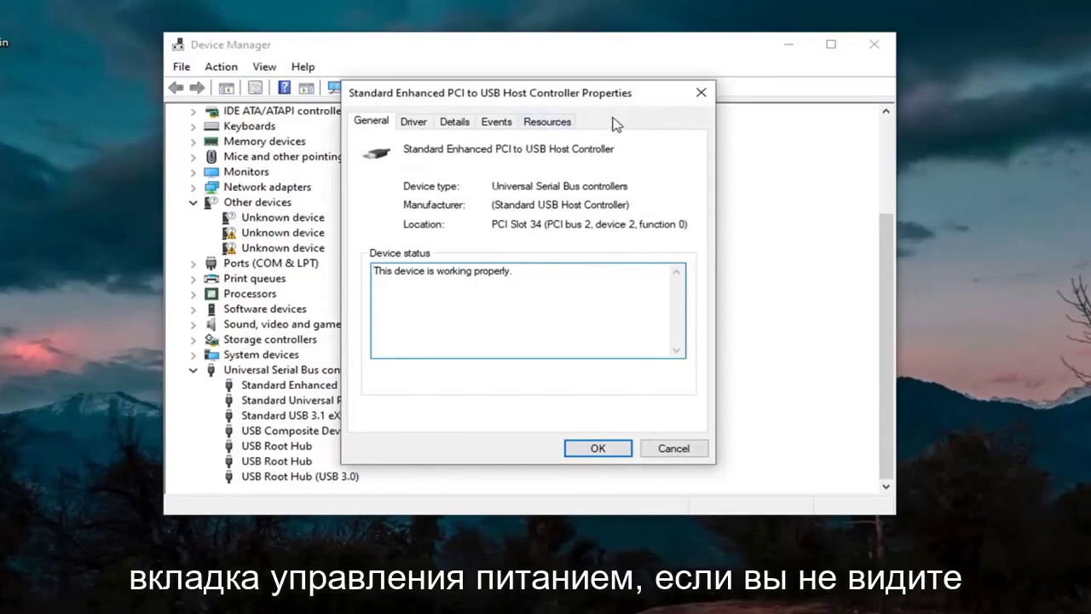
pyautogui.click(701, 92)
pyautogui.doubleClick(288, 400)
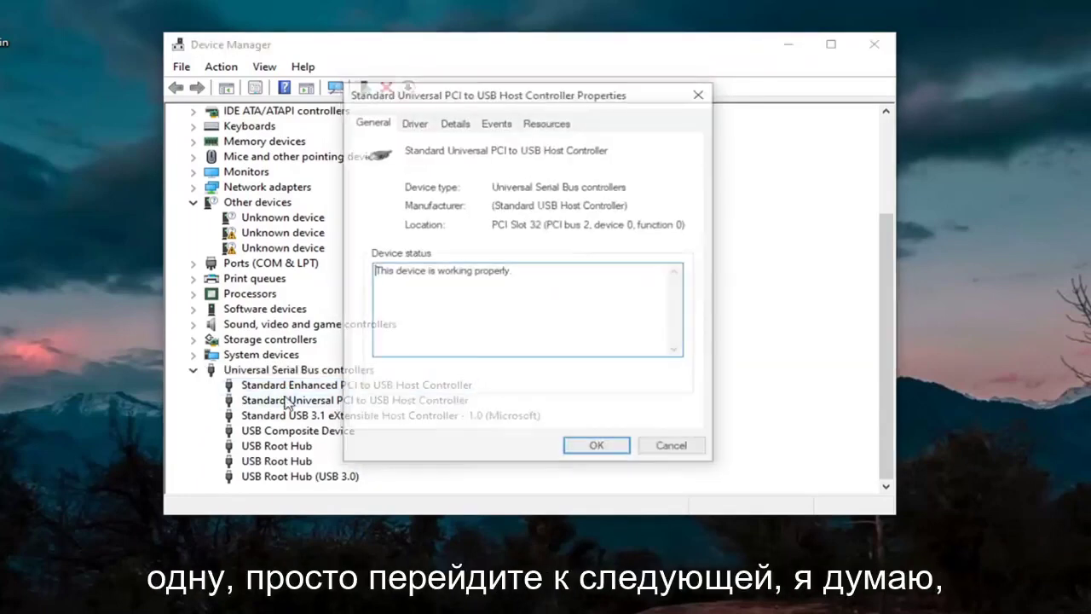
pyautogui.click(698, 94)
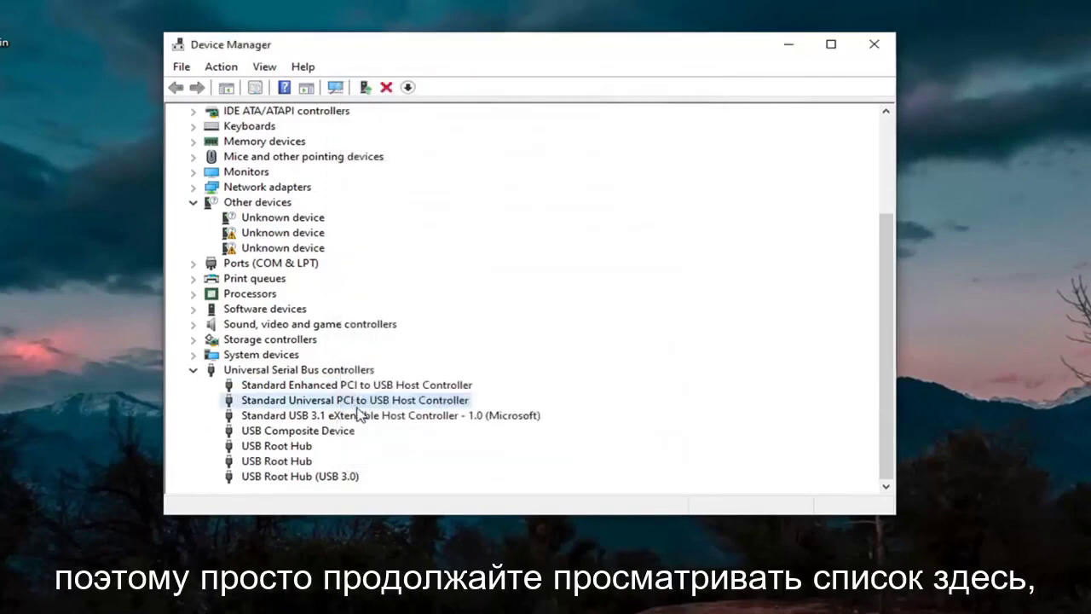
pyautogui.doubleClick(357, 405)
pyautogui.click(700, 94)
# Disallow the computer from turning off the Standard USB 3.1 eXtensible Host Controller to save power, and apply the change.
pyautogui.doubleClick(437, 417)
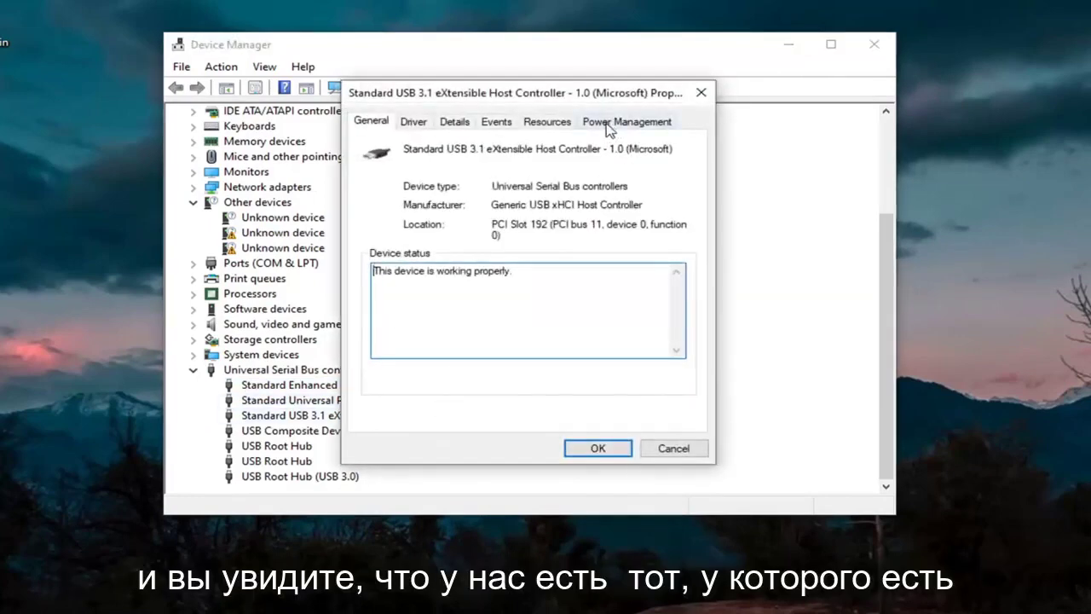
pyautogui.click(607, 124)
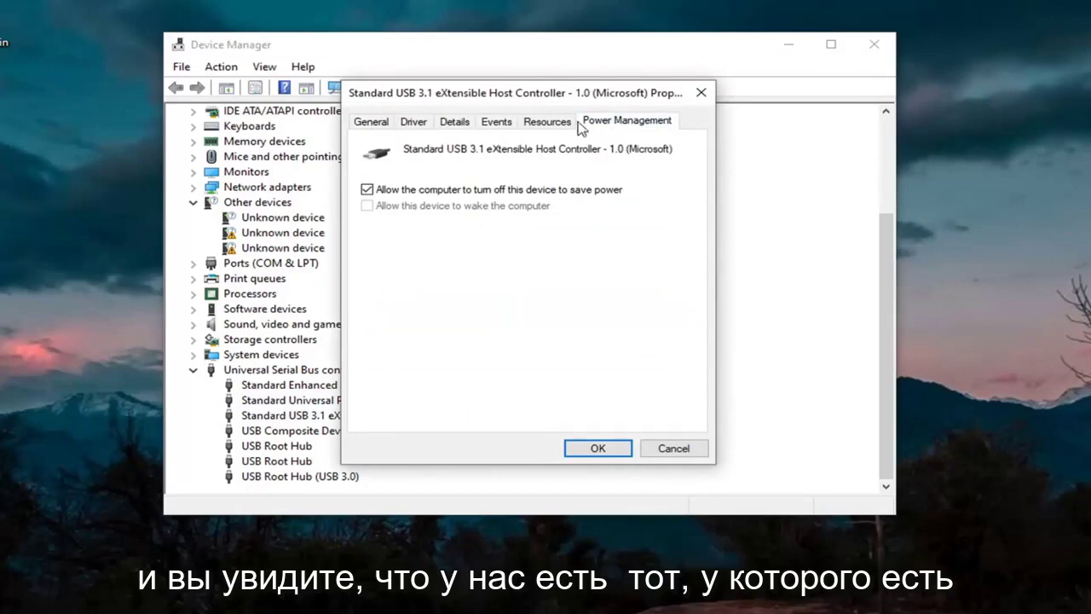
pyautogui.click(377, 193)
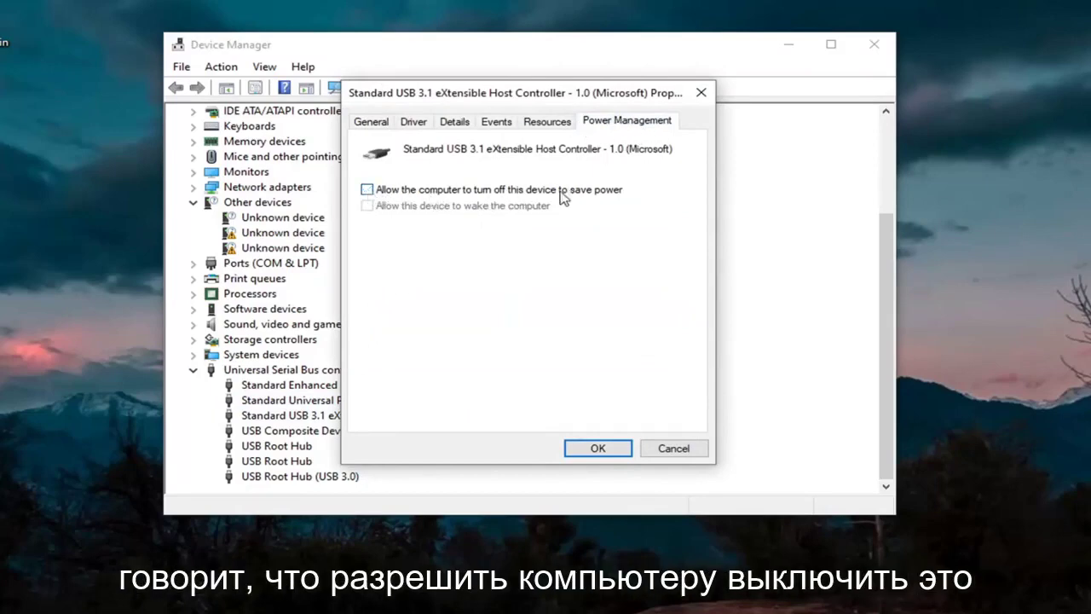
pyautogui.click(604, 452)
# Check the USB Composite Device's properties, and disallow the computer from turning off the first USB Root Hub to save power.
pyautogui.doubleClick(347, 433)
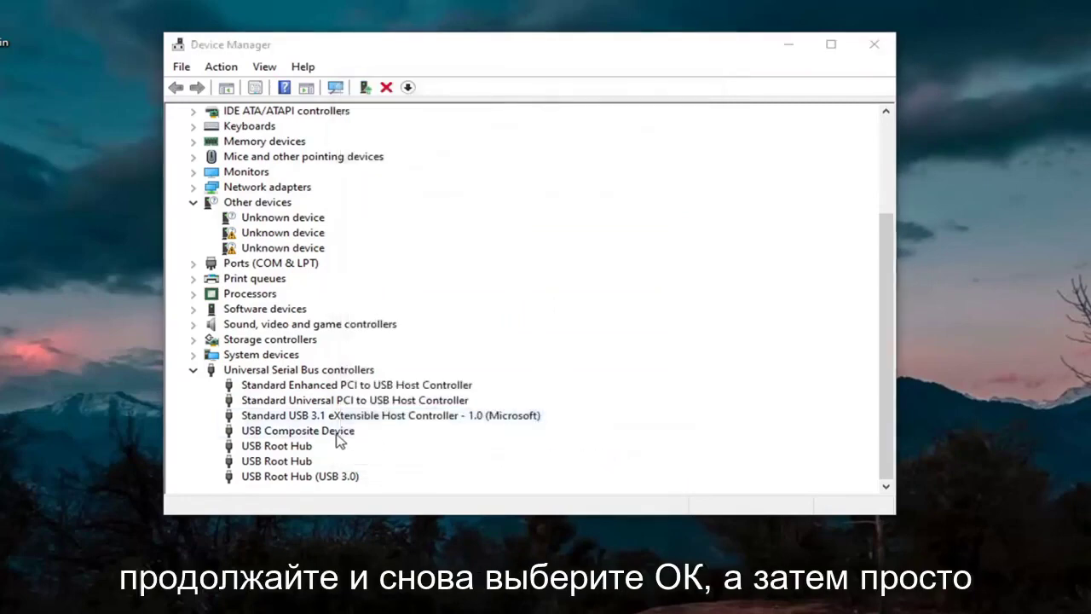
pyautogui.click(702, 93)
pyautogui.doubleClick(285, 446)
pyautogui.click(672, 121)
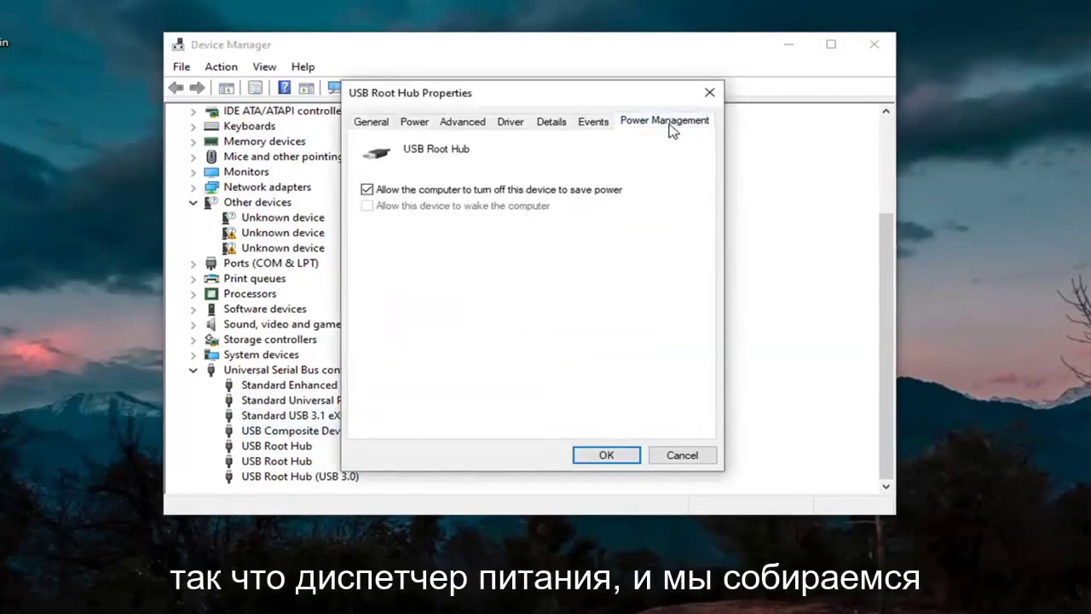
pyautogui.click(426, 190)
pyautogui.click(606, 455)
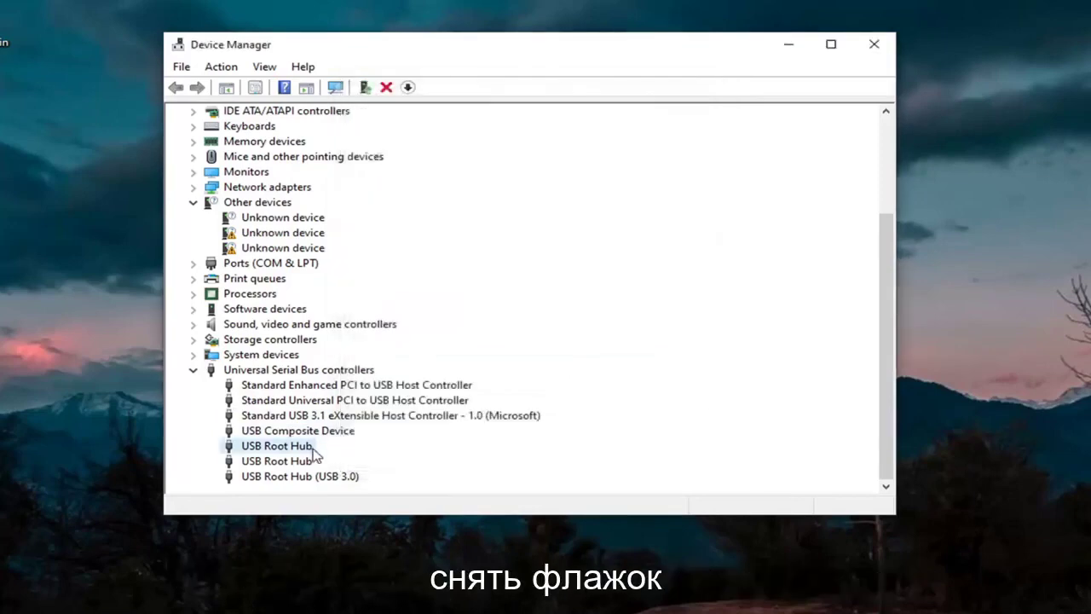
# Disallow the computer from turning off the second USB Root Hub to save power, and apply the change.
pyautogui.doubleClick(303, 461)
pyautogui.click(631, 126)
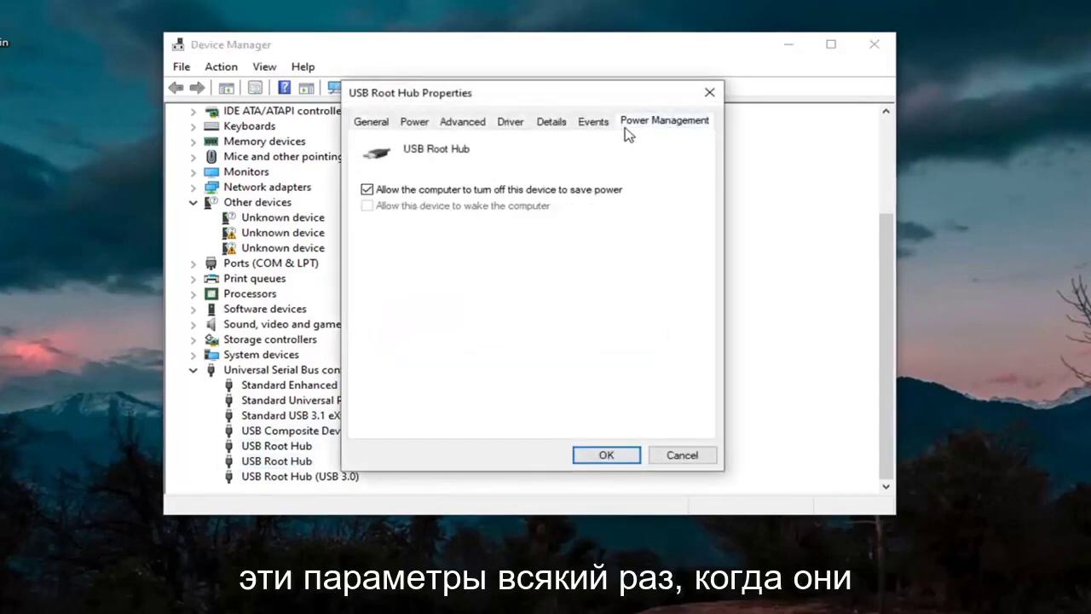
pyautogui.click(422, 190)
pyautogui.click(610, 451)
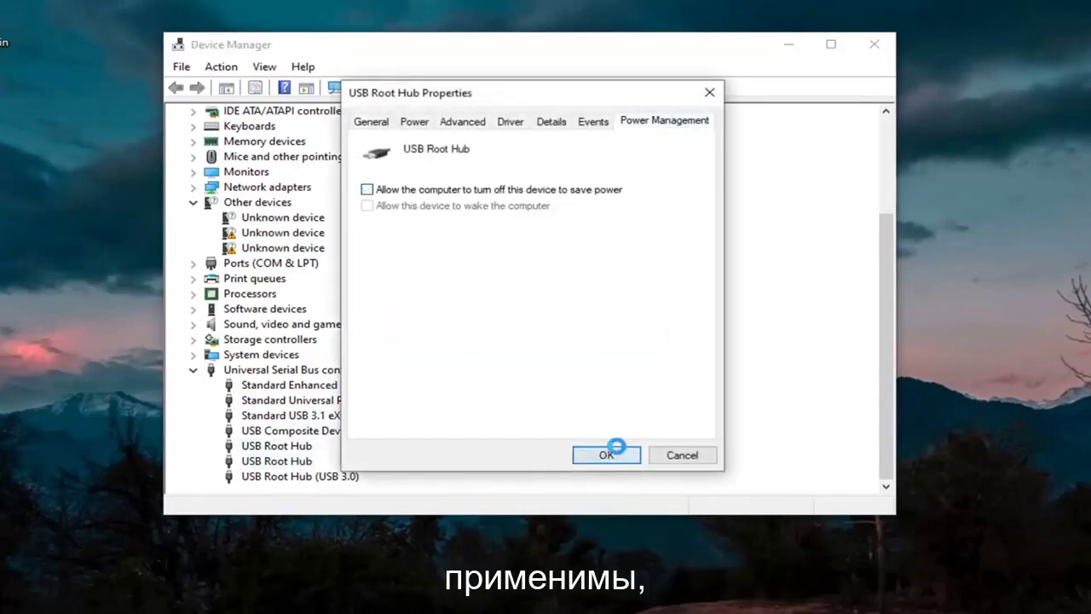
# Disallow the computer from turning off the USB Root Hub (USB 3.0) to save power, and apply the change.
pyautogui.click(319, 477)
pyautogui.doubleClick(315, 478)
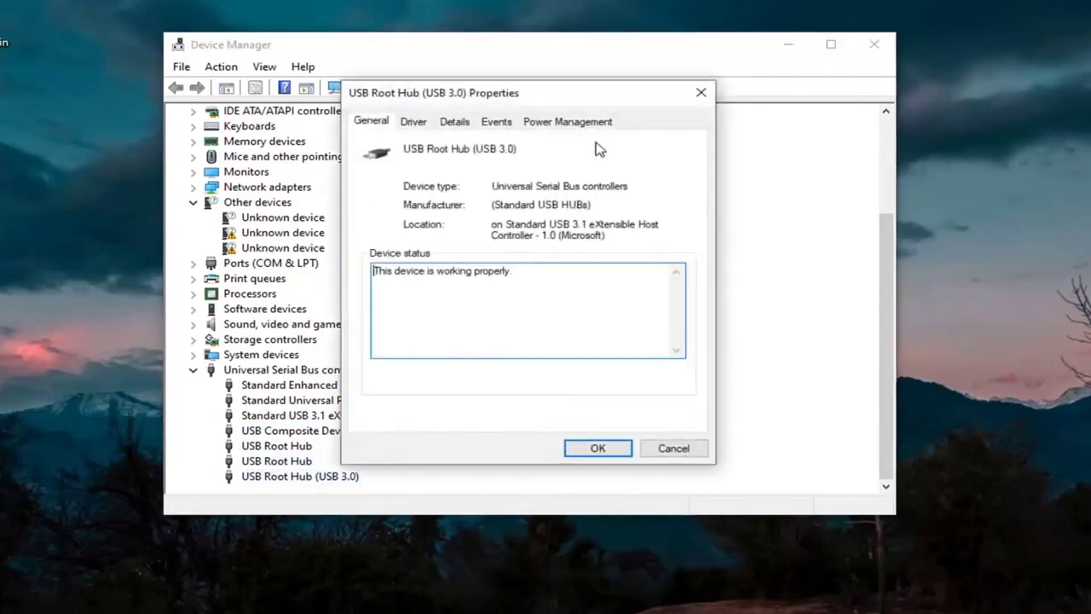
pyautogui.click(595, 123)
pyautogui.click(596, 447)
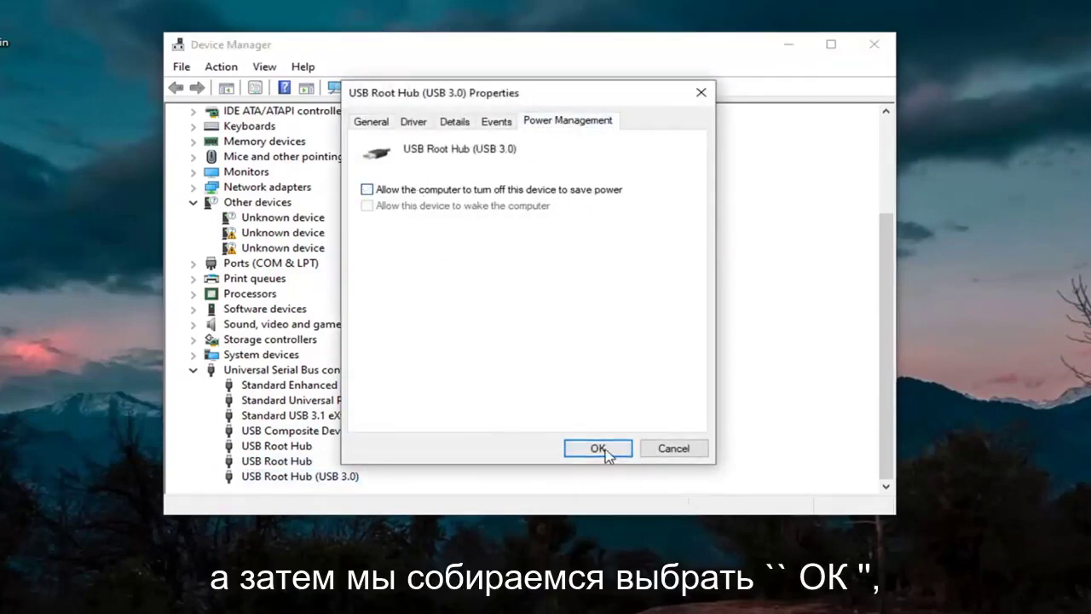